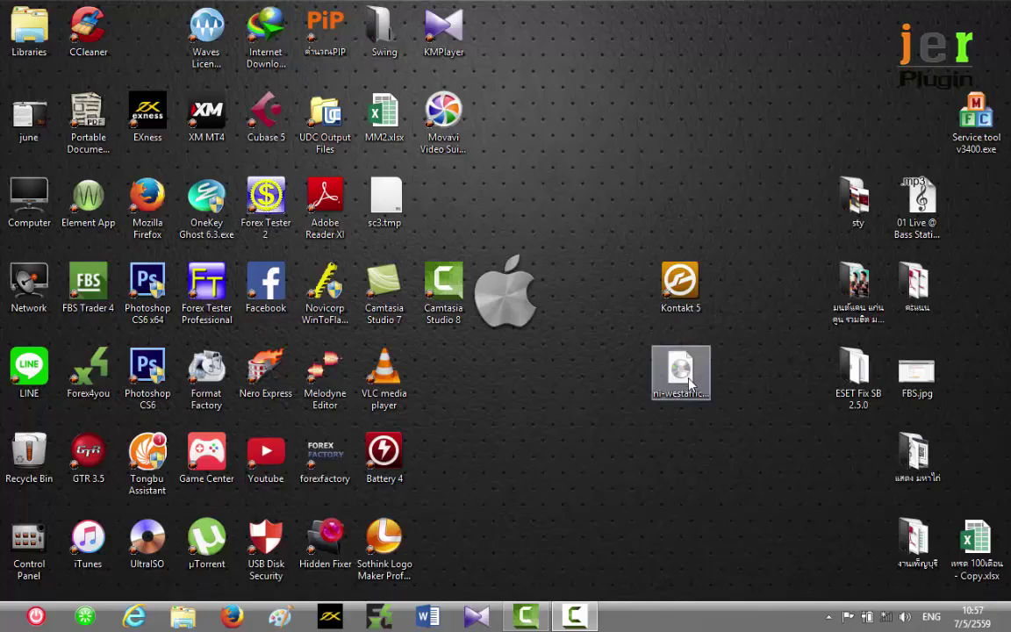
Move the ni-westafrica.iso icon lower on the desktop and copy CD Drive (H:) West Africa from the Computer window
drag(689, 382, 689, 465)
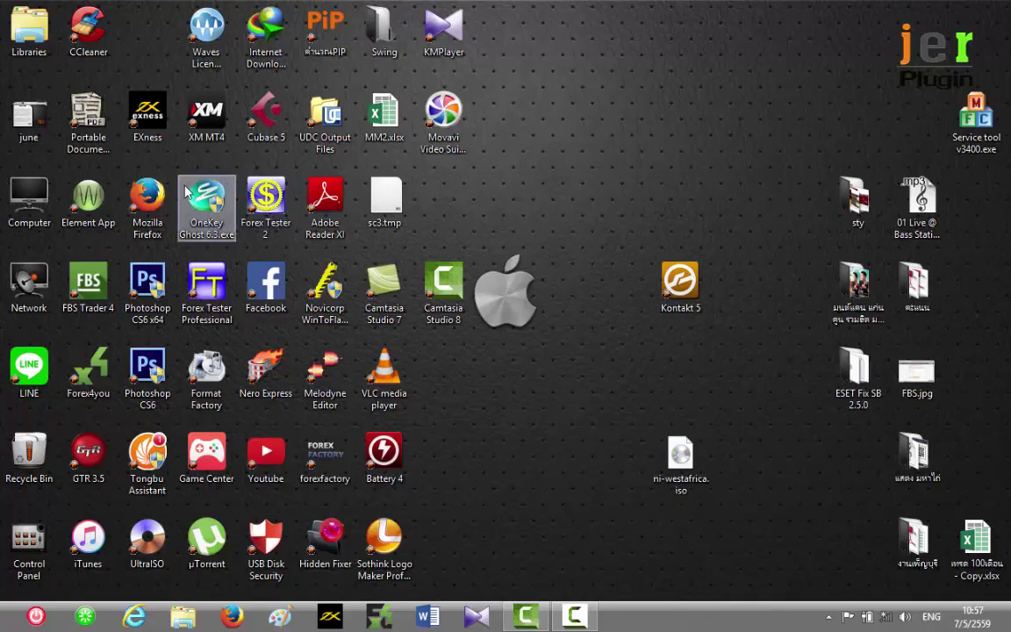
double_click(29, 197)
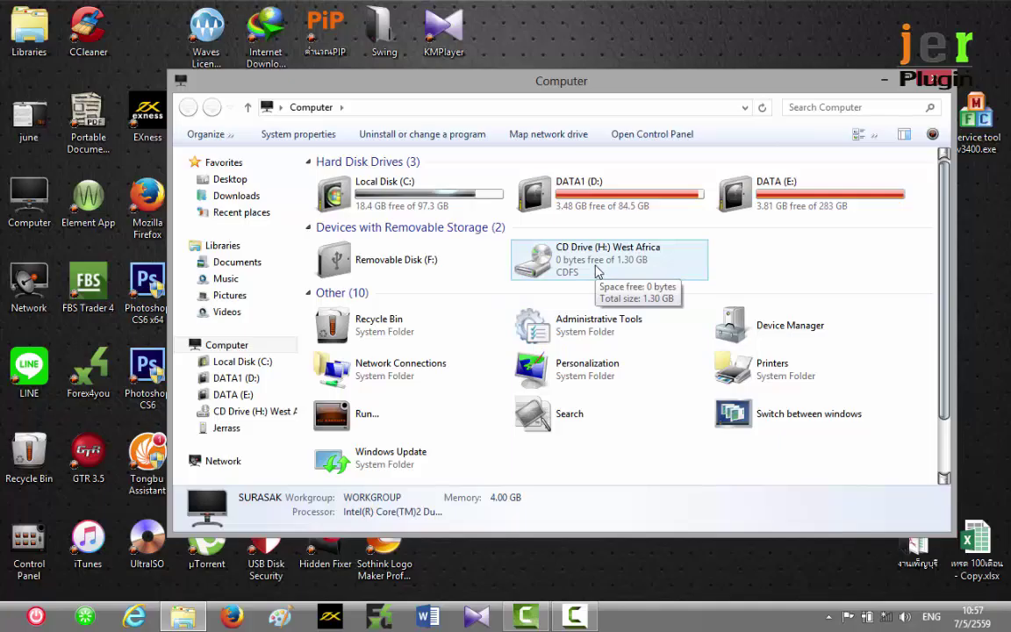
click(597, 273)
right_click(597, 272)
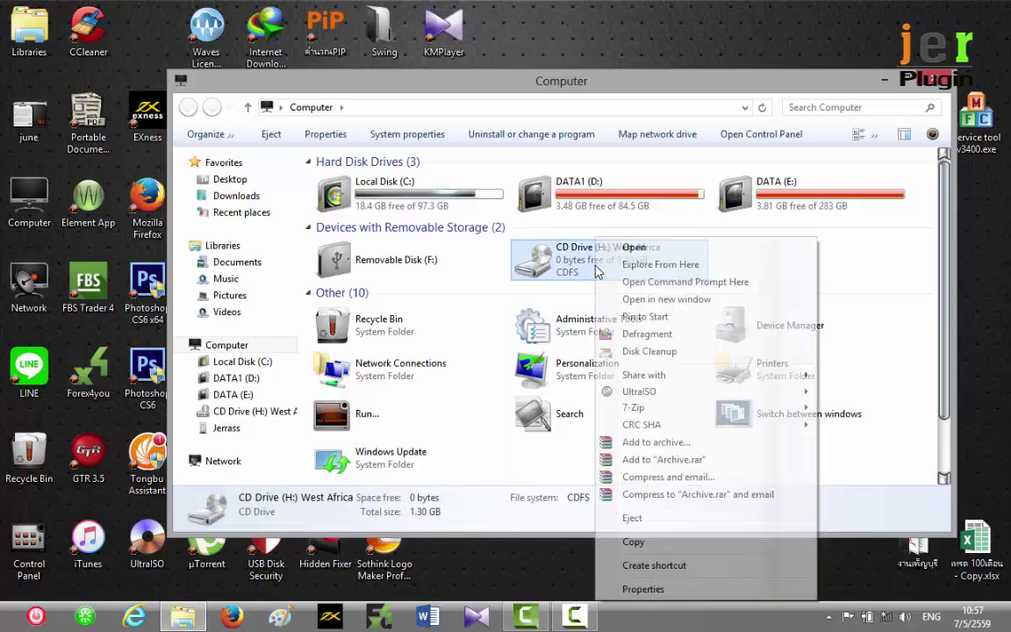
click(640, 544)
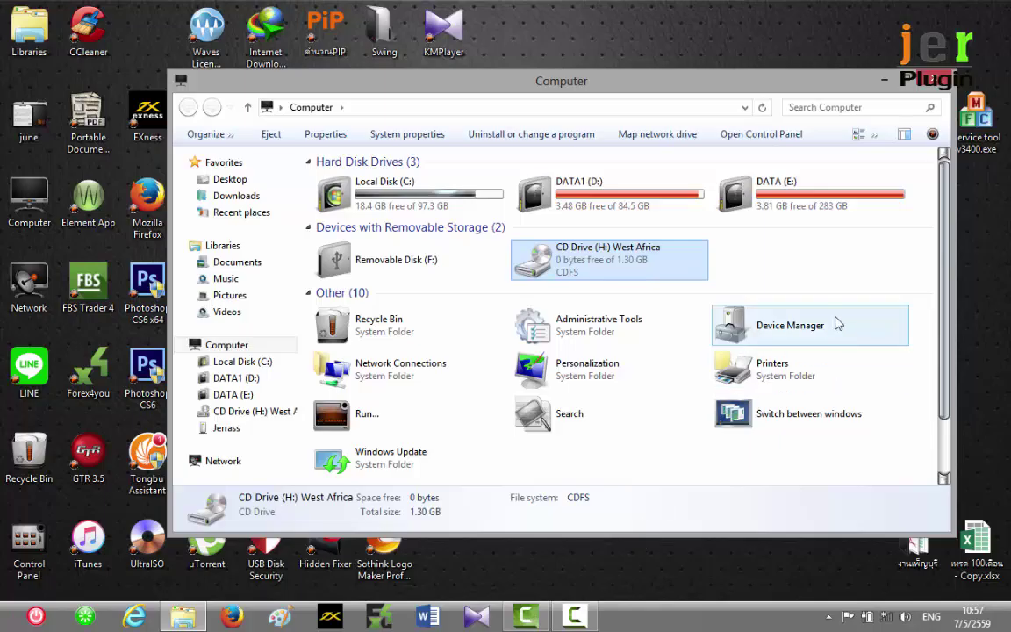
Examine the Kontakt Factory Library folder inside VSTI Libary on DATA (E:), and close the file window
click(769, 201)
double_click(769, 200)
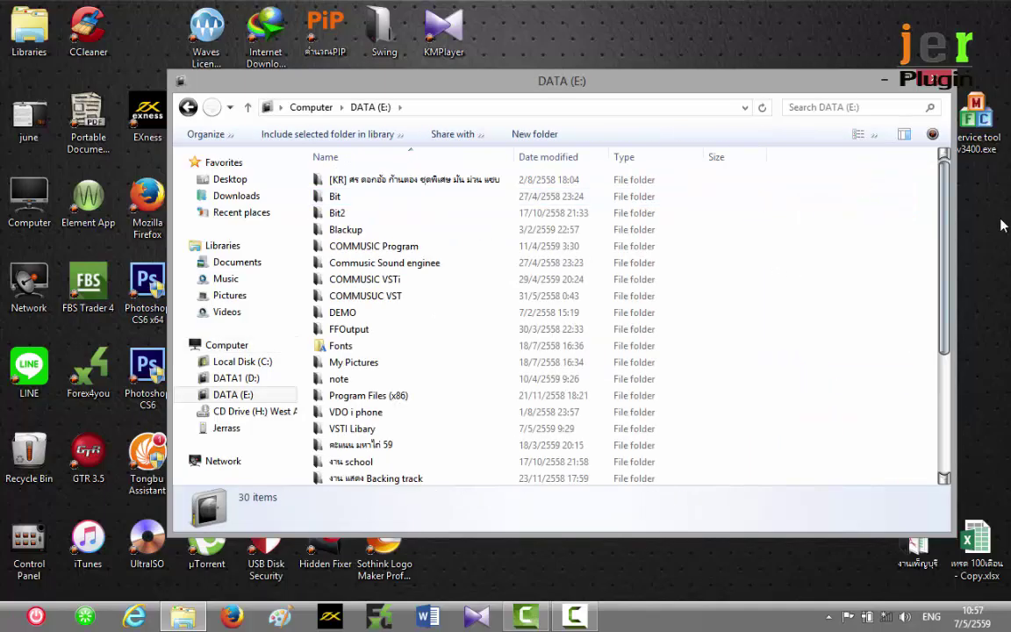
drag(942, 217, 942, 292)
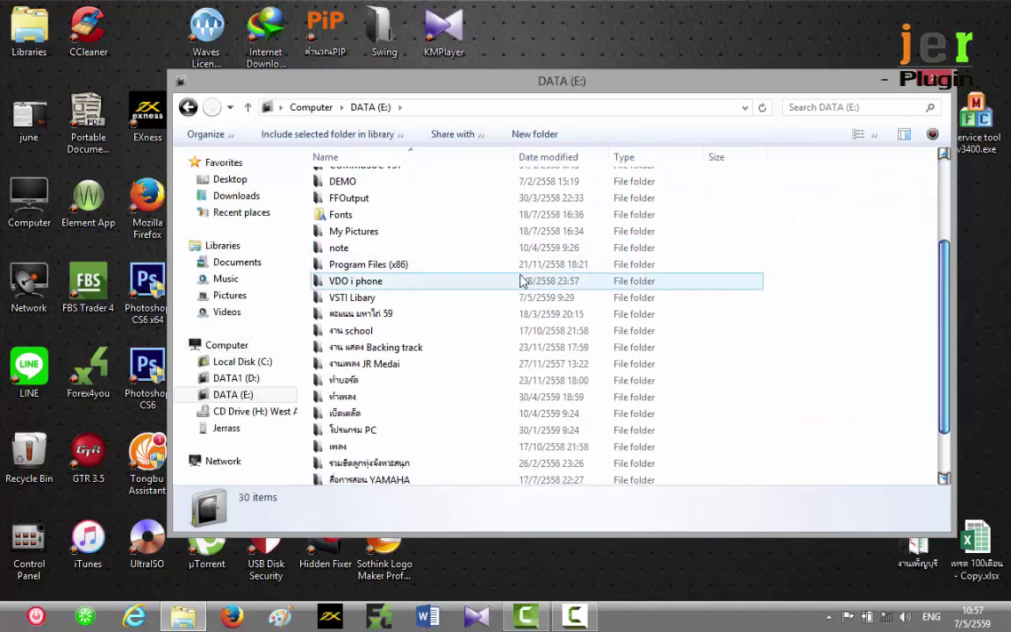
click(415, 300)
double_click(415, 300)
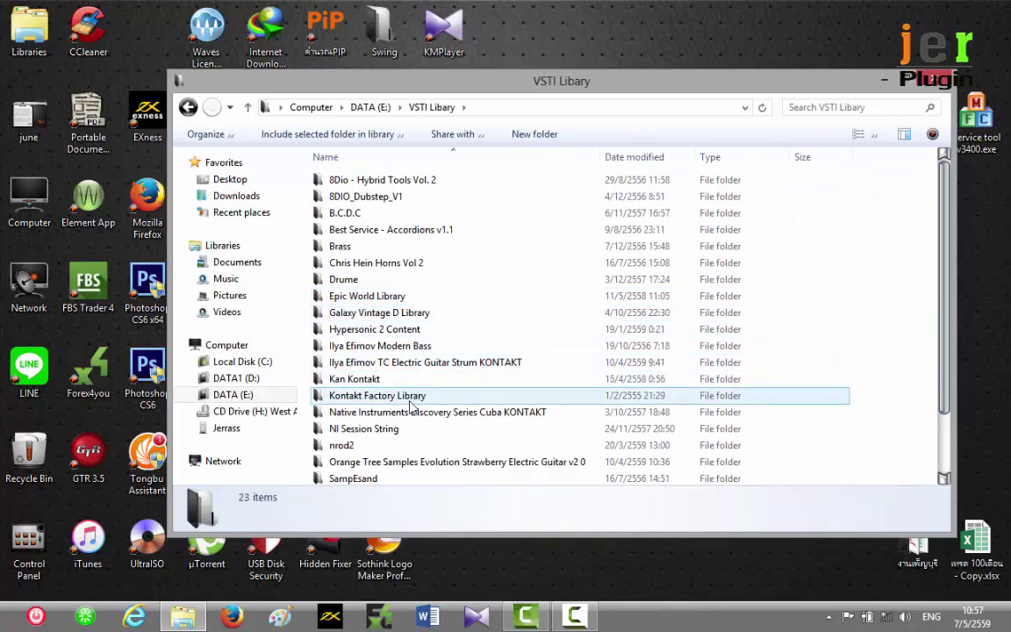
mouse_move(362, 403)
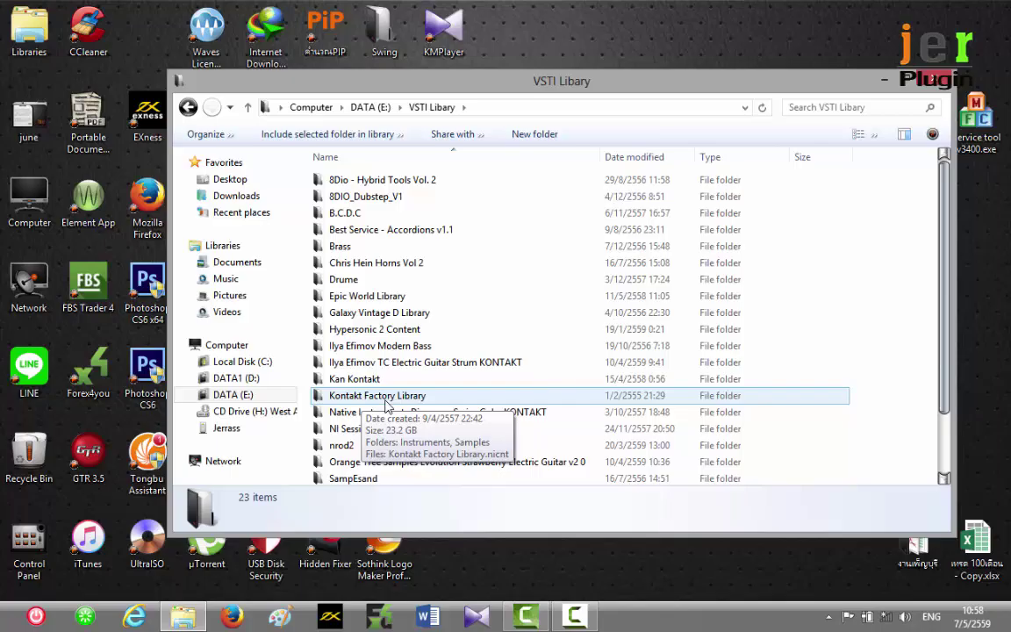
double_click(386, 402)
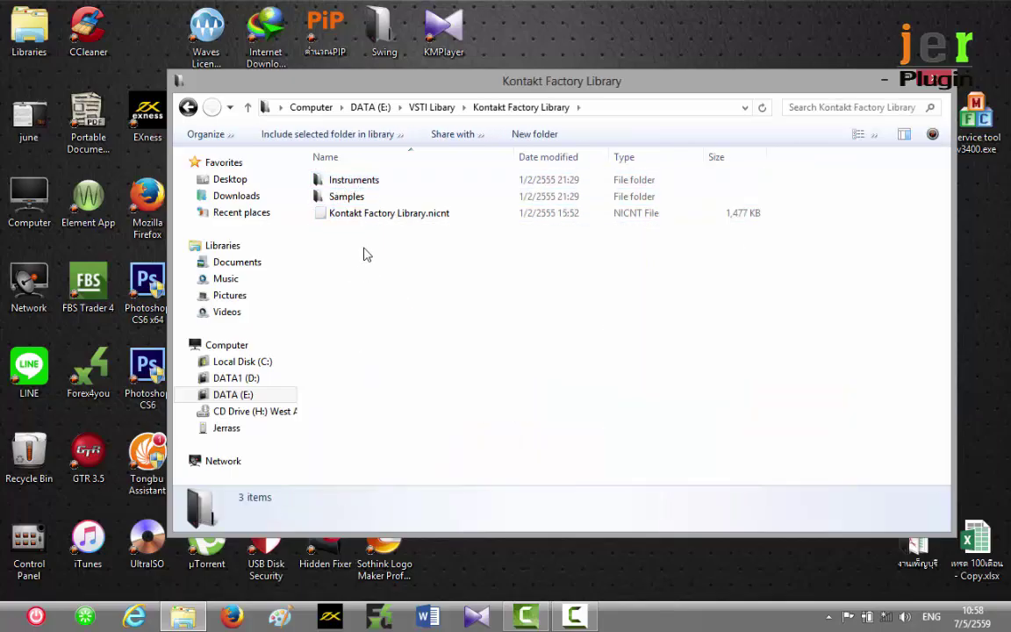
click(188, 107)
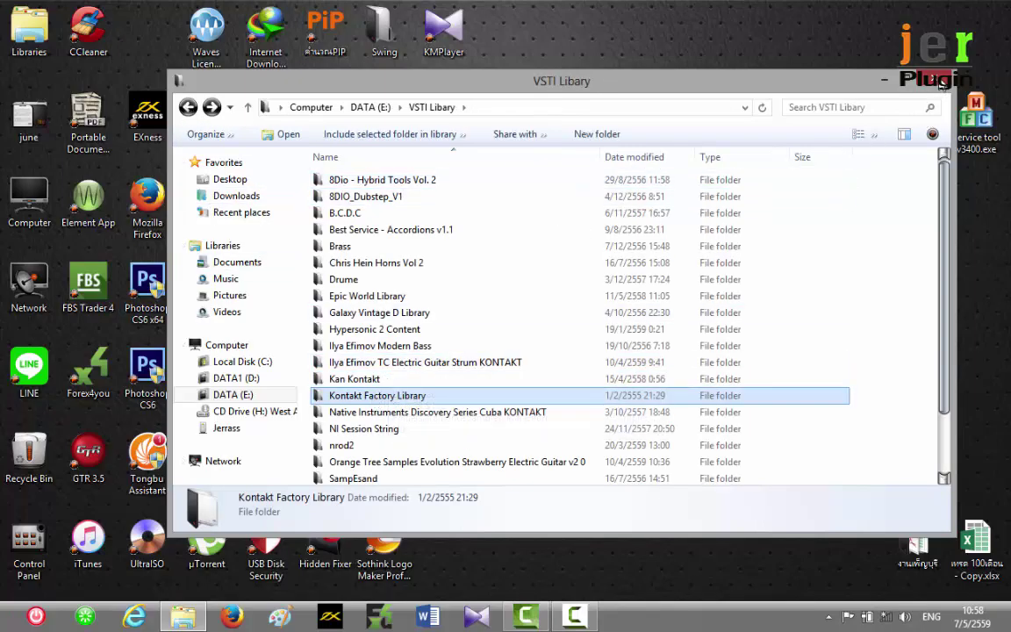
click(932, 79)
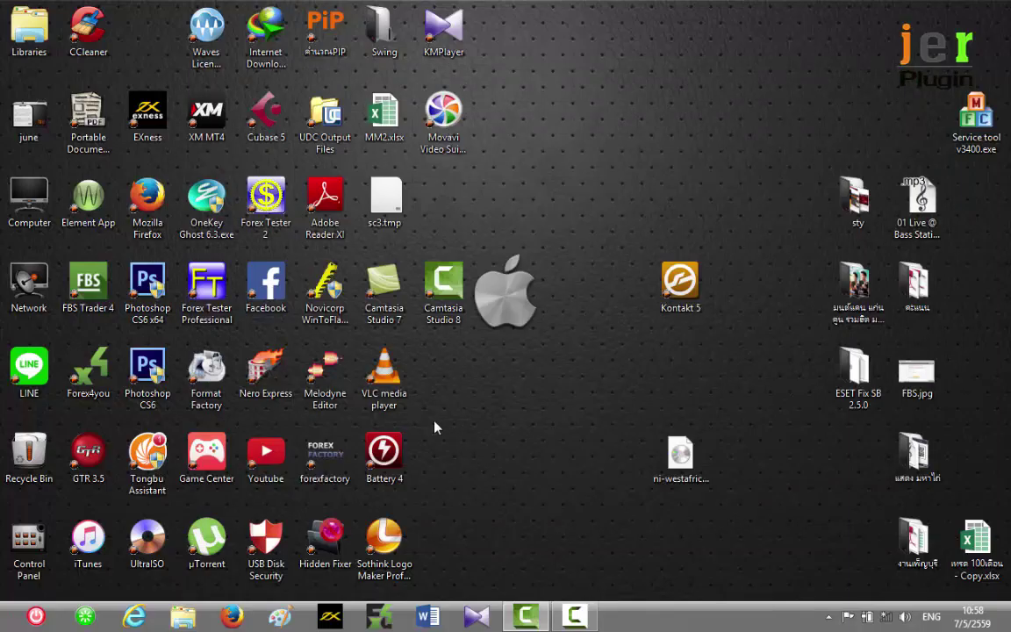
Reopen the Computer window and copy CD Drive (H:) West Africa again
double_click(29, 198)
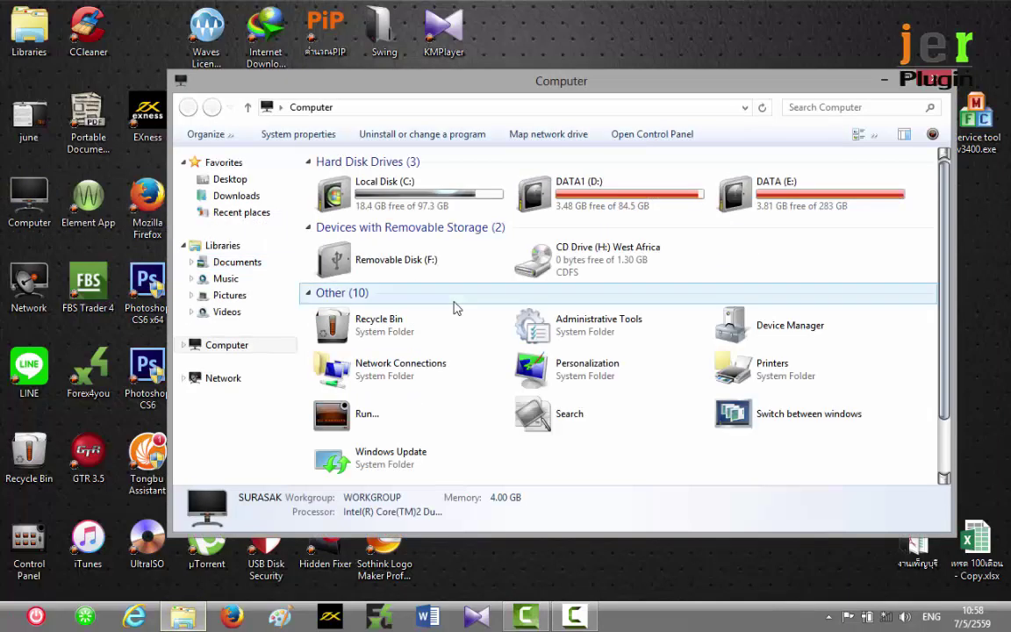
right_click(565, 266)
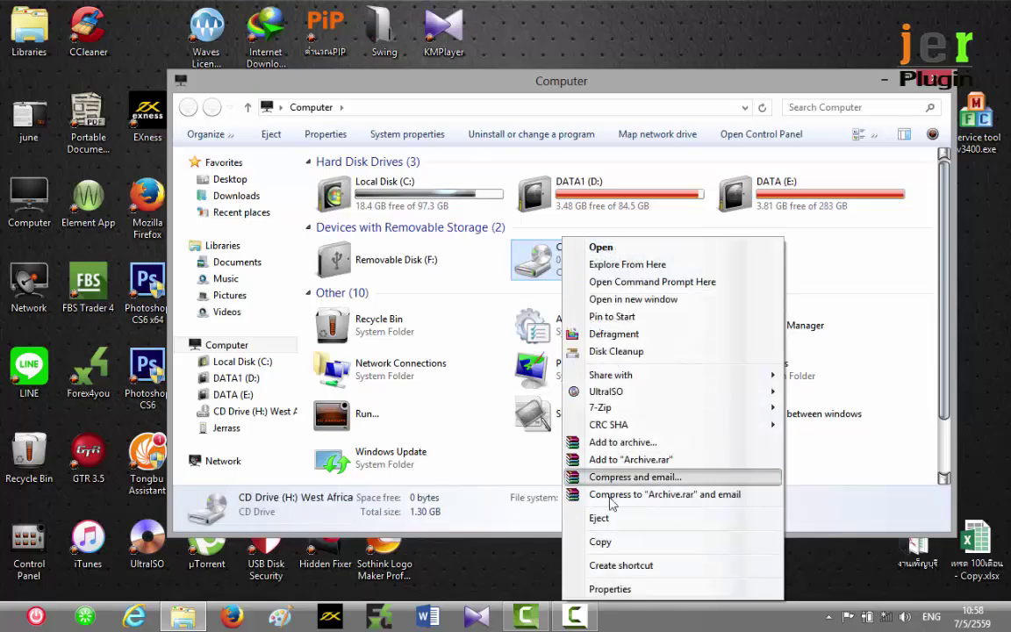
click(601, 542)
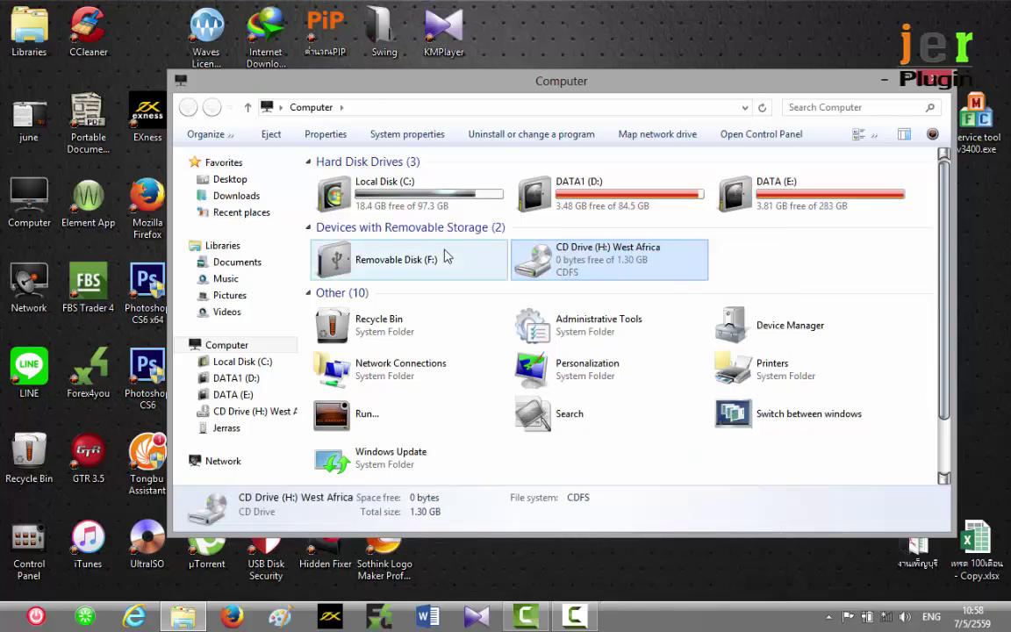
Paste the copied West Africa disc into Local Disk (C:), merging all existing folders and replacing the files in the destination
click(439, 187)
double_click(439, 187)
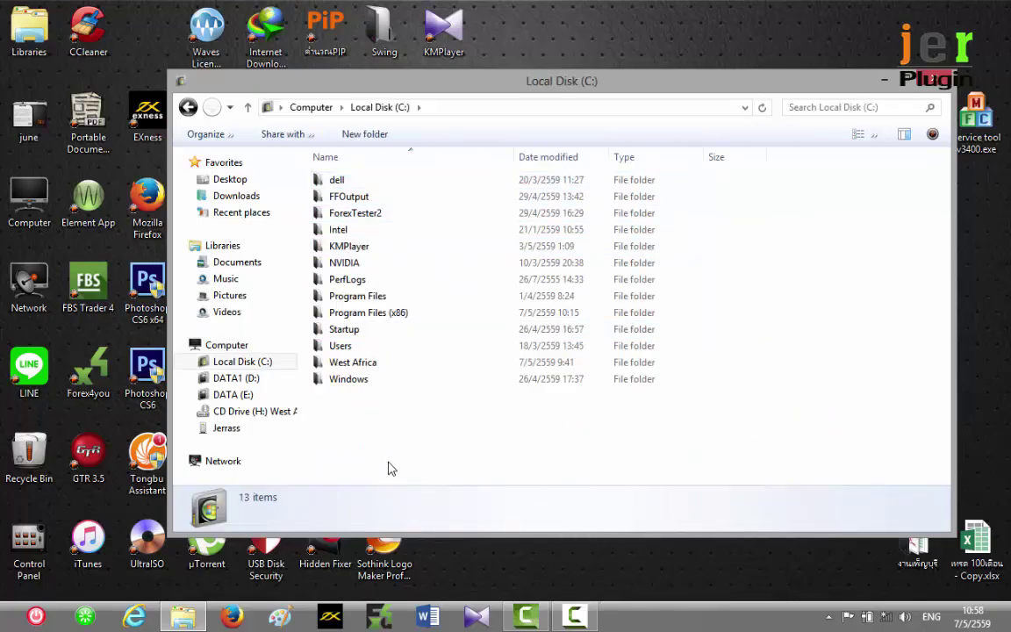
key(ctrl+v)
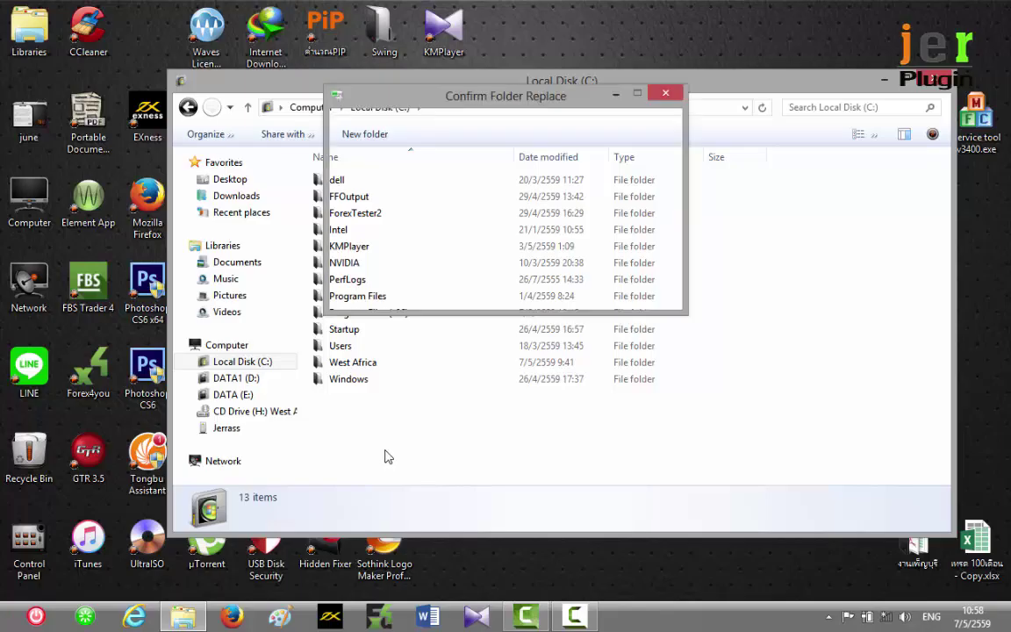
click(460, 315)
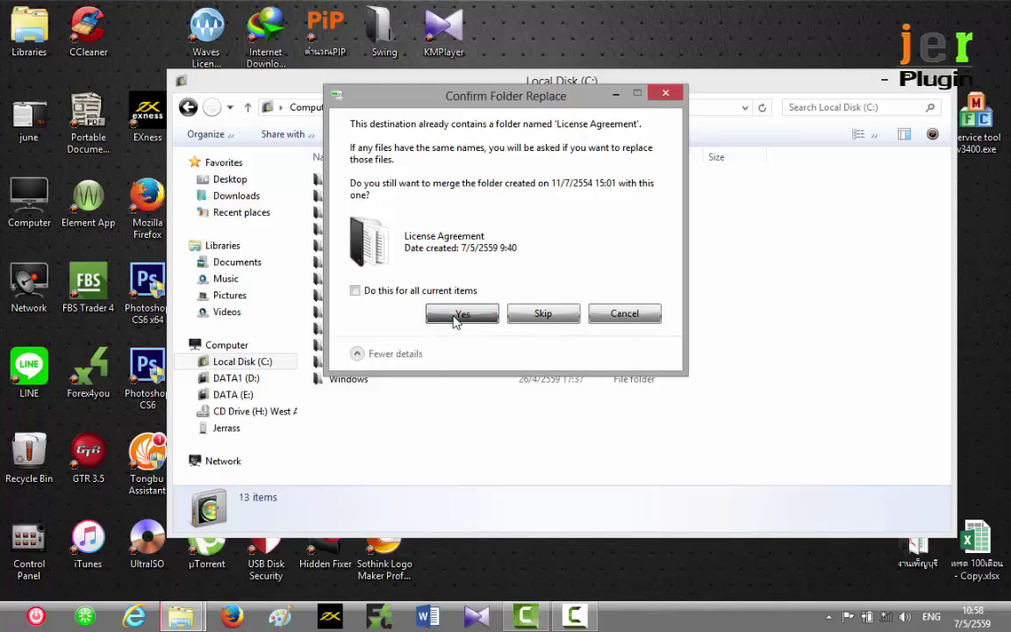
click(400, 294)
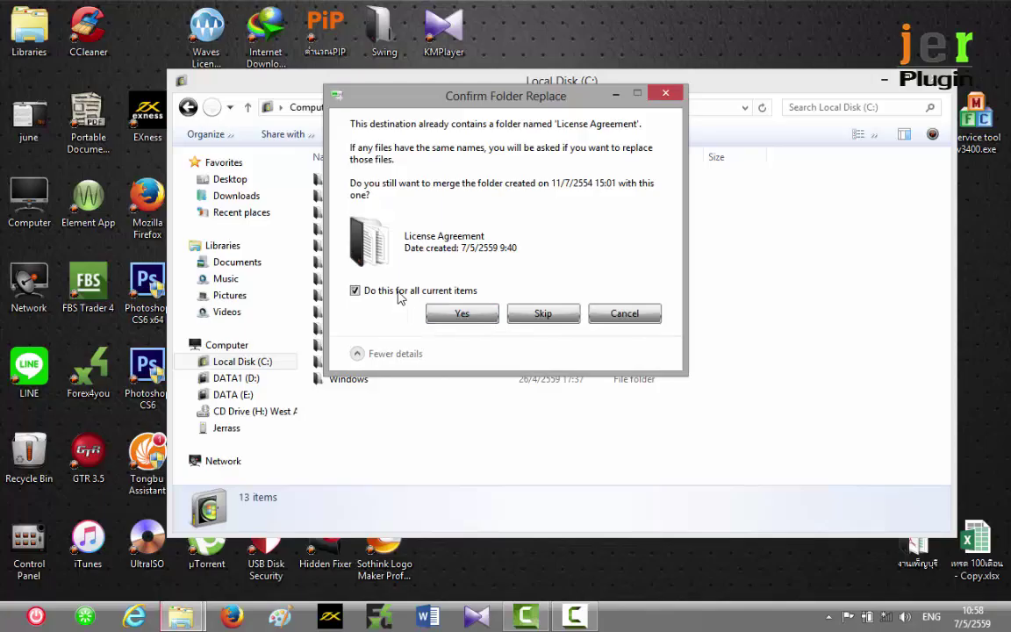
click(449, 313)
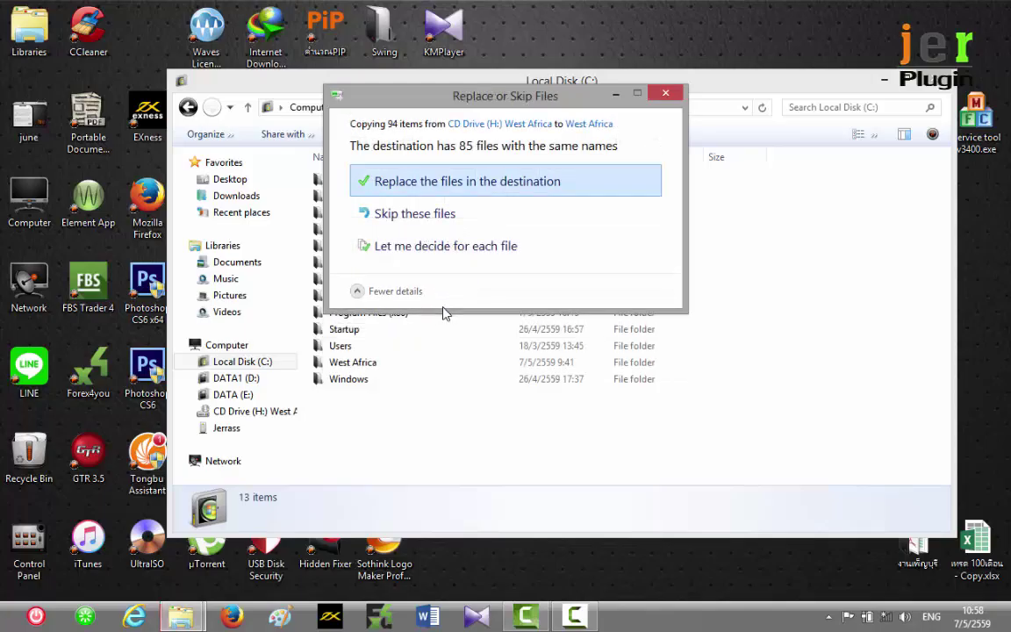
click(447, 180)
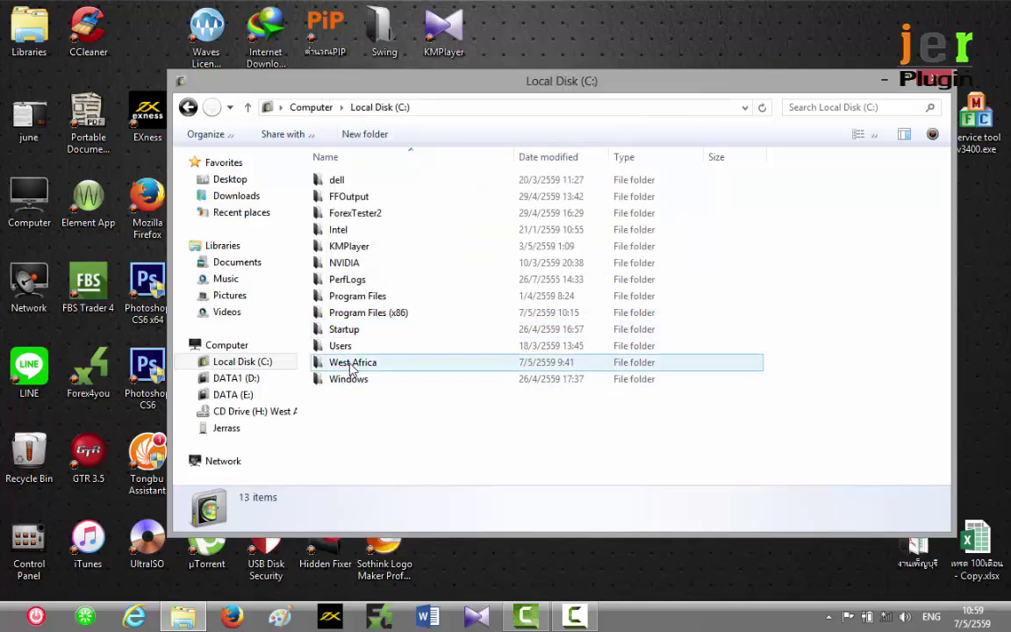
Open the West Africa folder on Local Disk (C:) and examine its subfolders and the West Africa_info .nkc and .nkx files
mouse_move(351, 369)
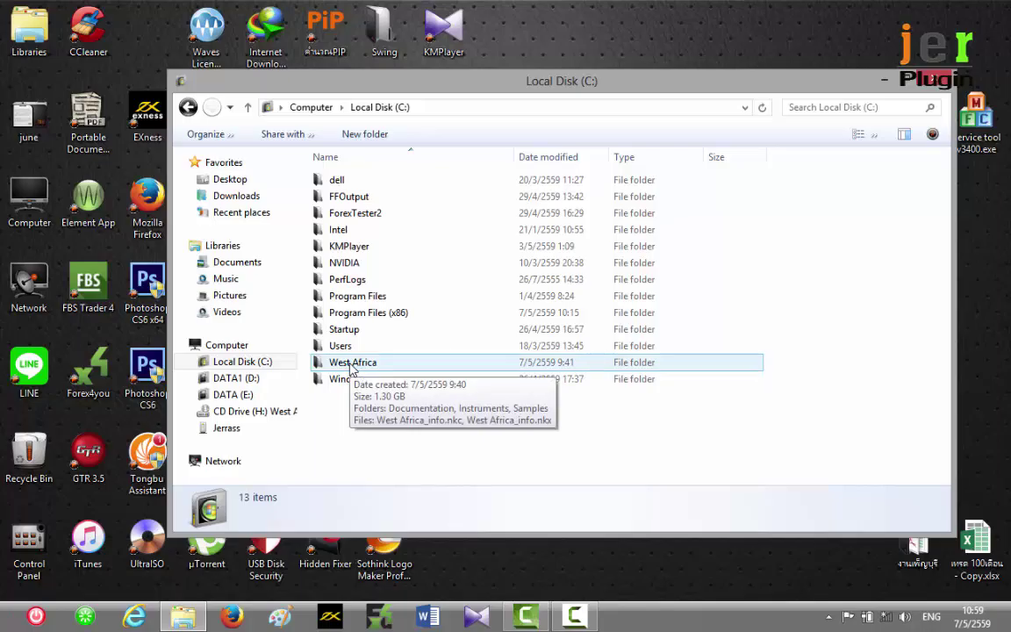
click(355, 369)
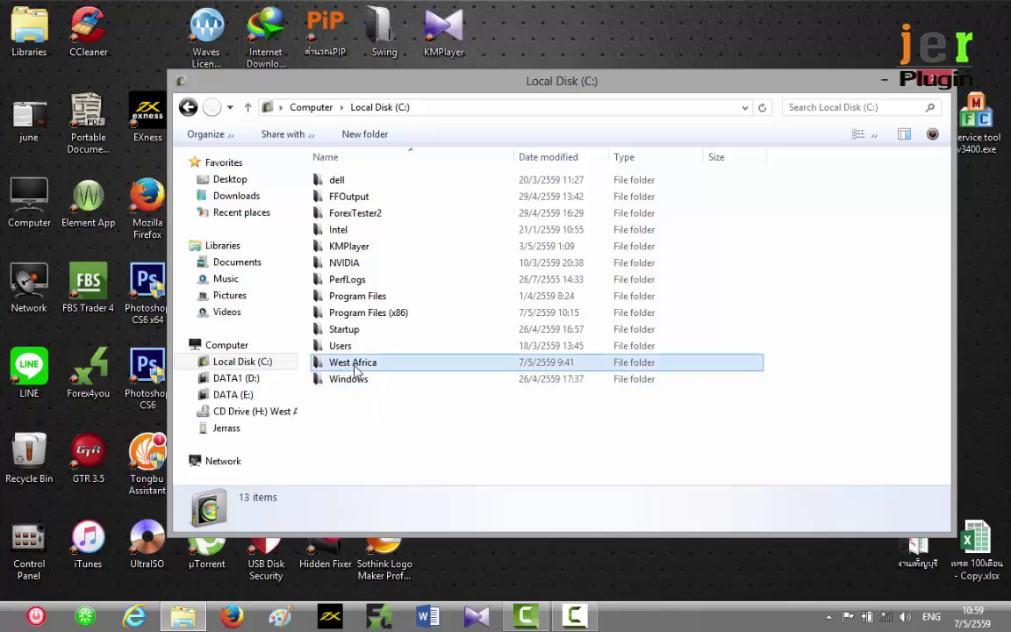
double_click(356, 371)
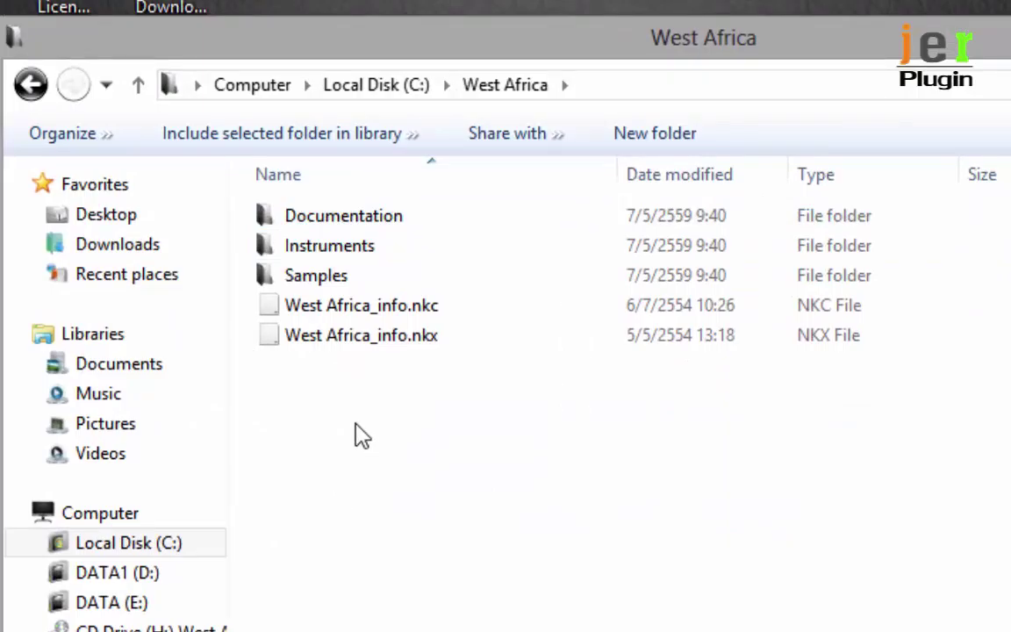
mouse_move(416, 360)
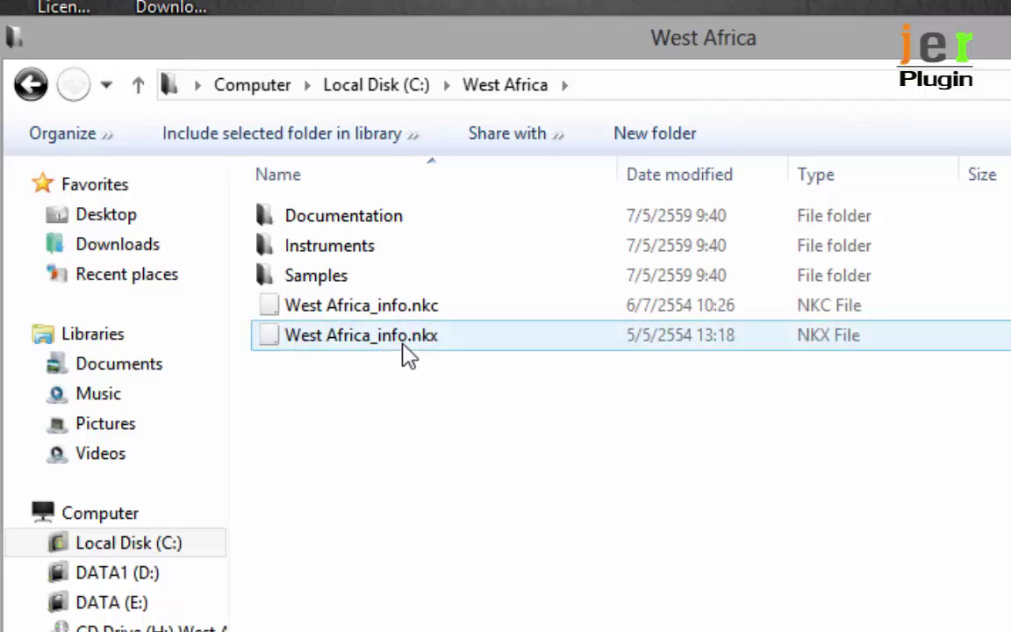
click(402, 342)
click(406, 315)
click(395, 400)
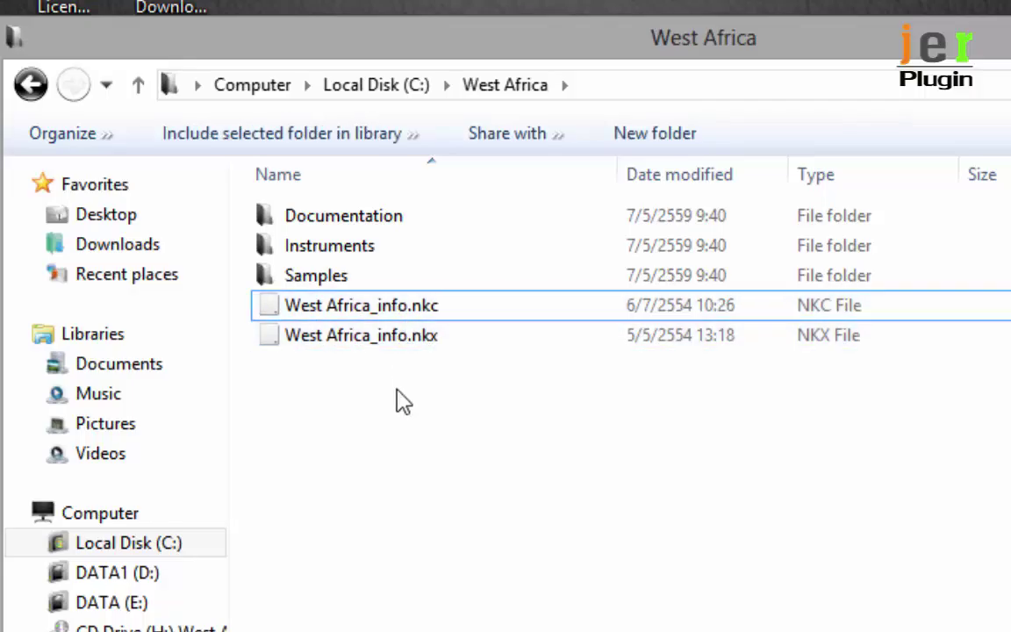
drag(184, 50, 191, 59)
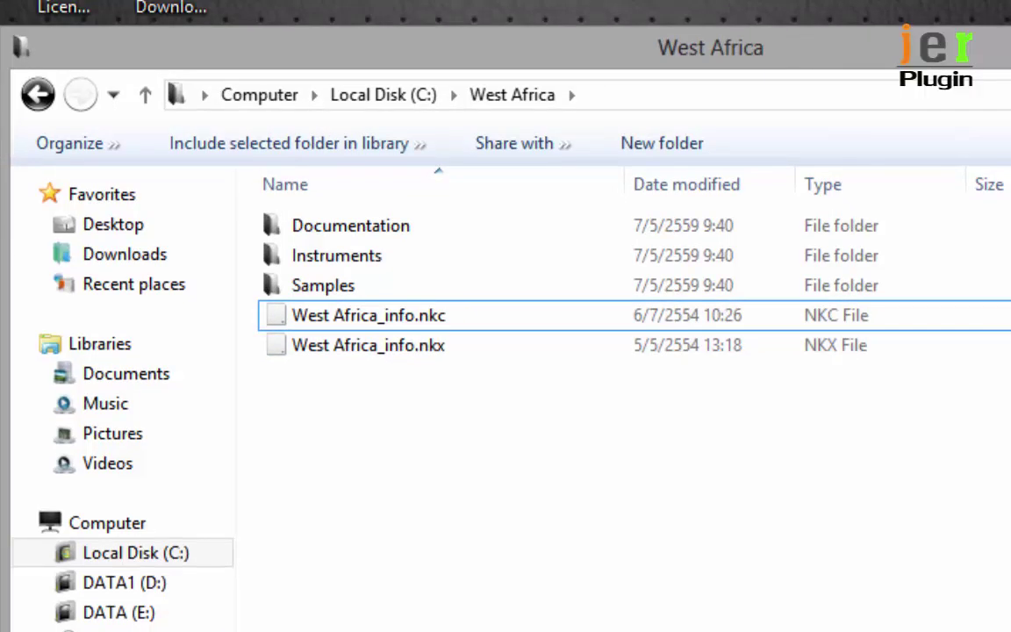
Switch to the desktop, launch Kontakt 5 and look through its Files, Libraries and Database browsers
key(super+d)
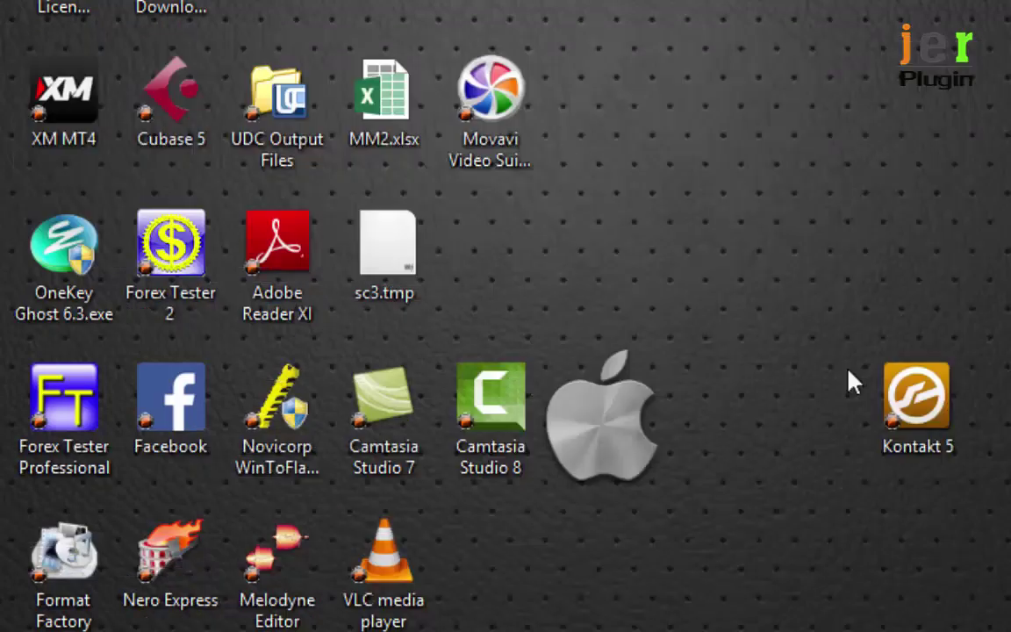
double_click(929, 436)
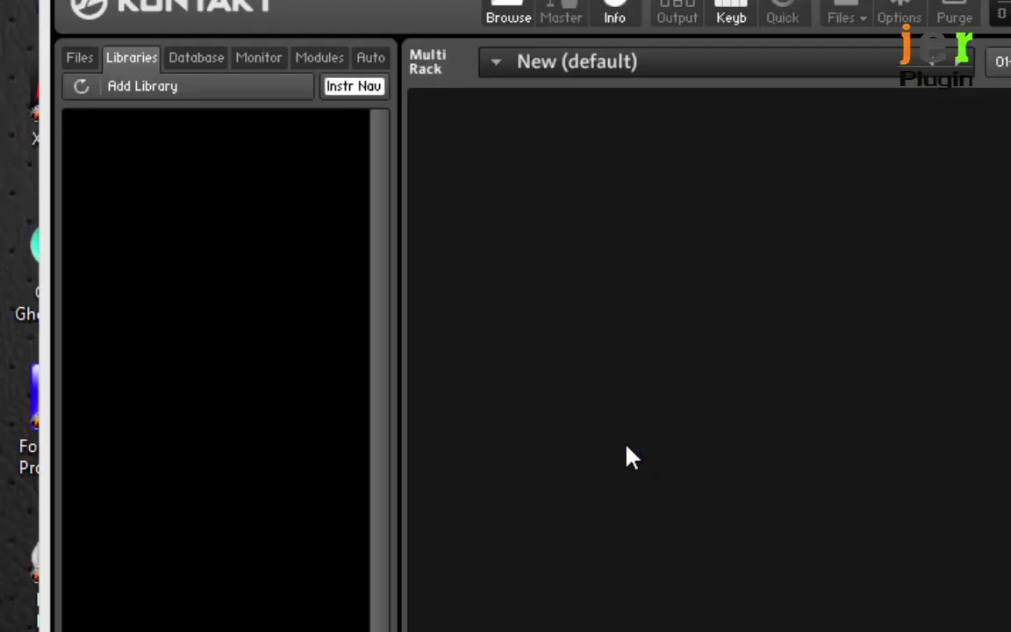
click(80, 58)
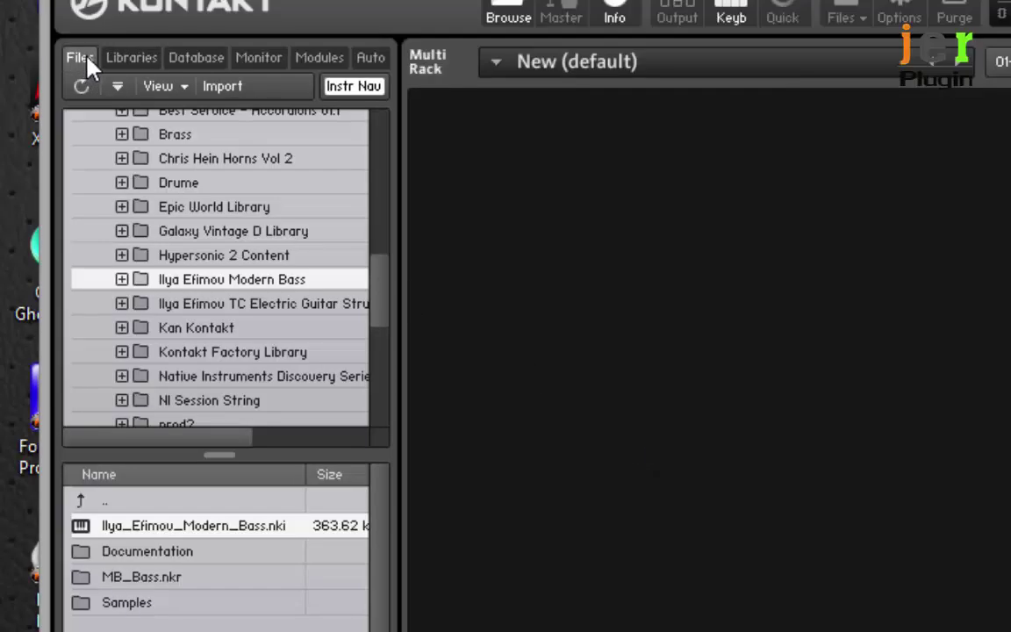
click(119, 63)
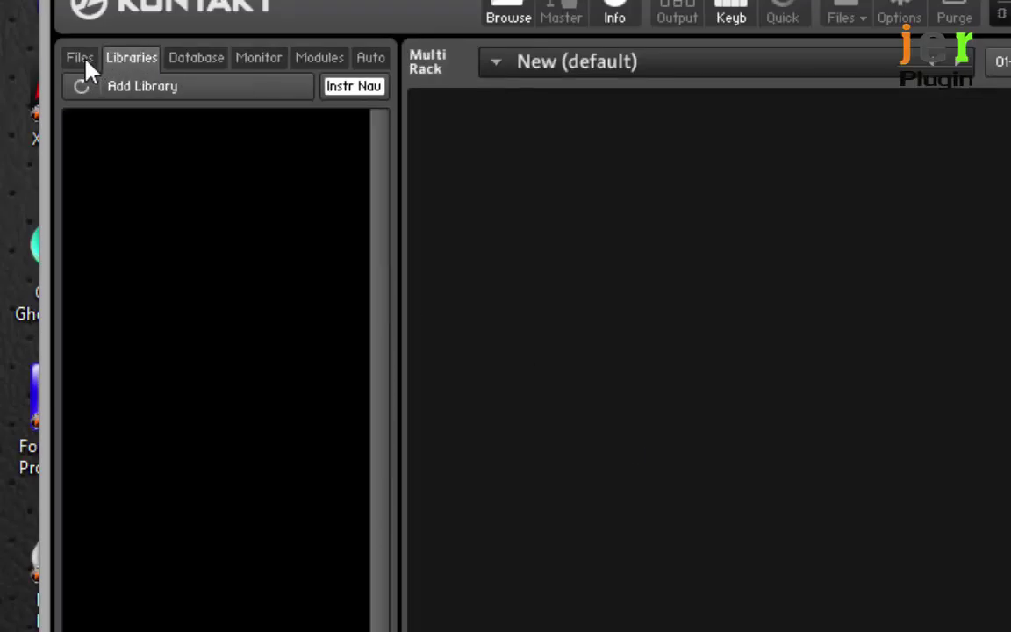
click(81, 58)
click(118, 60)
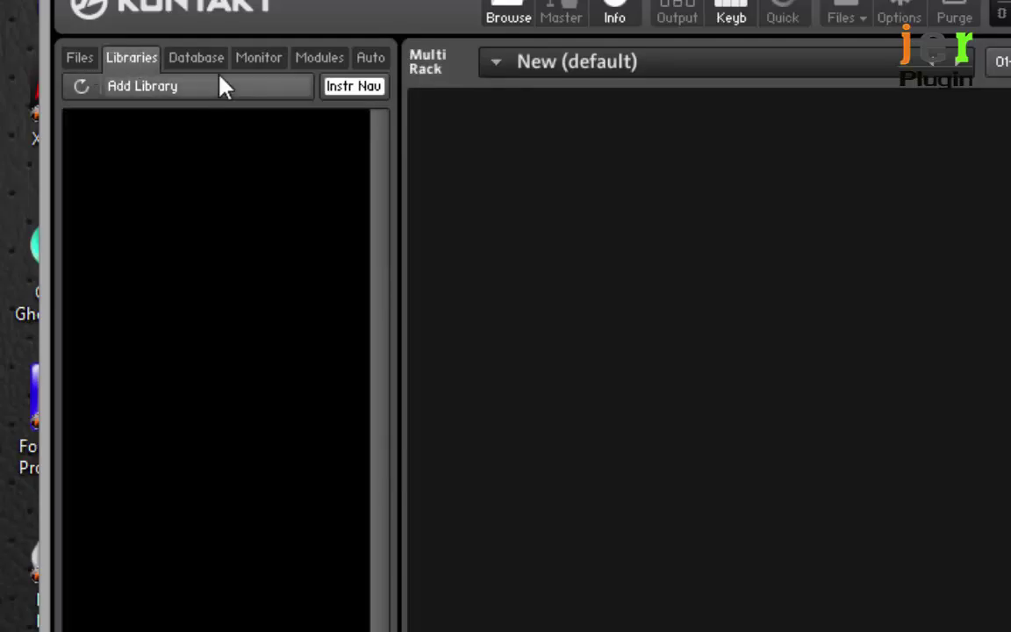
click(215, 59)
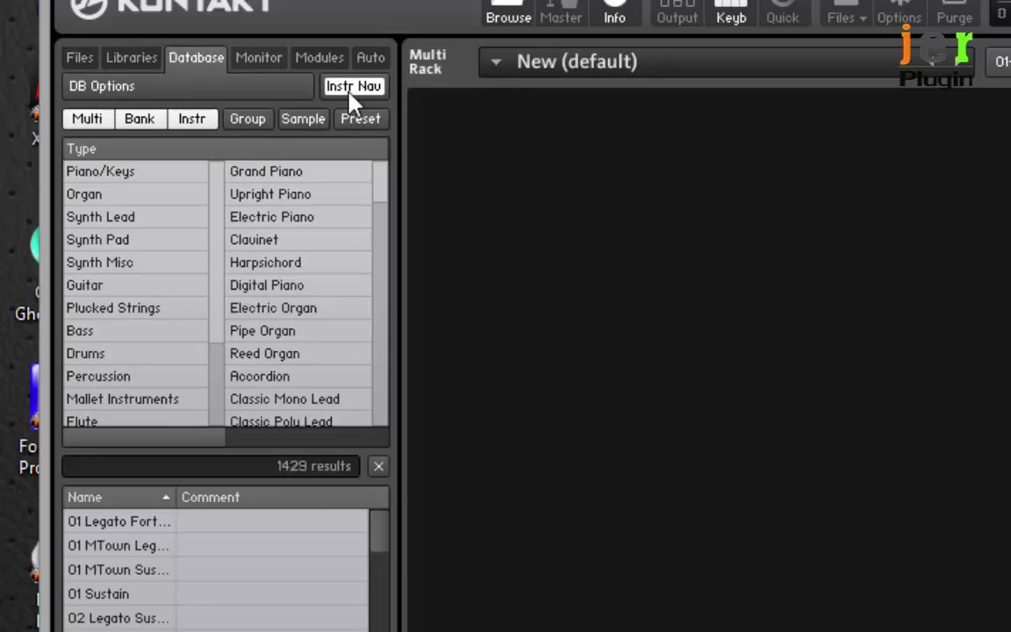
Add the West Africa folder on Local Disk (C:) as a Kontakt library and confirm making the change permanent
click(136, 61)
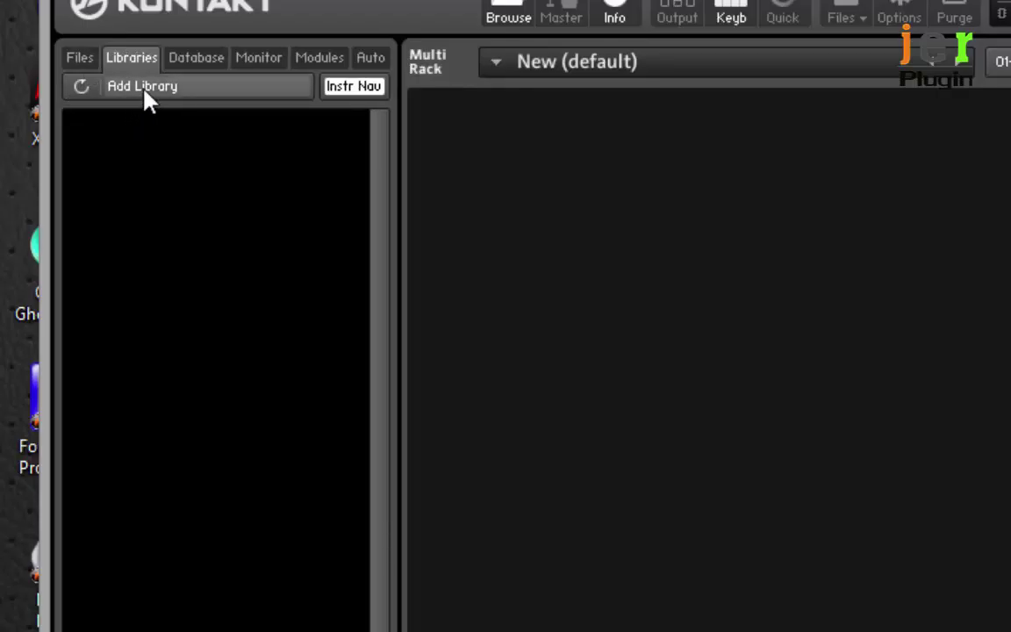
click(145, 90)
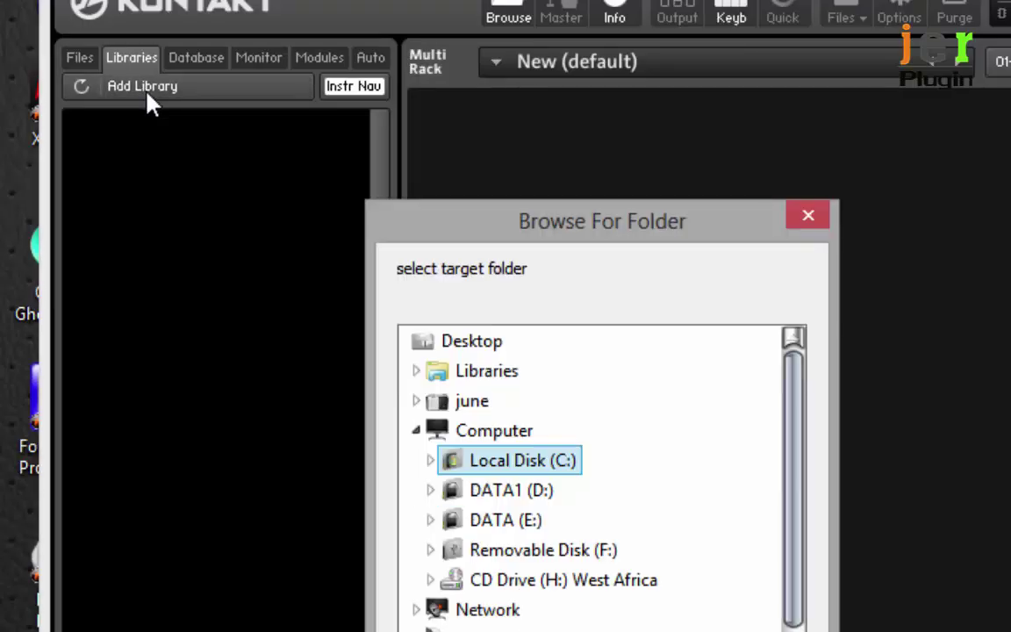
double_click(518, 462)
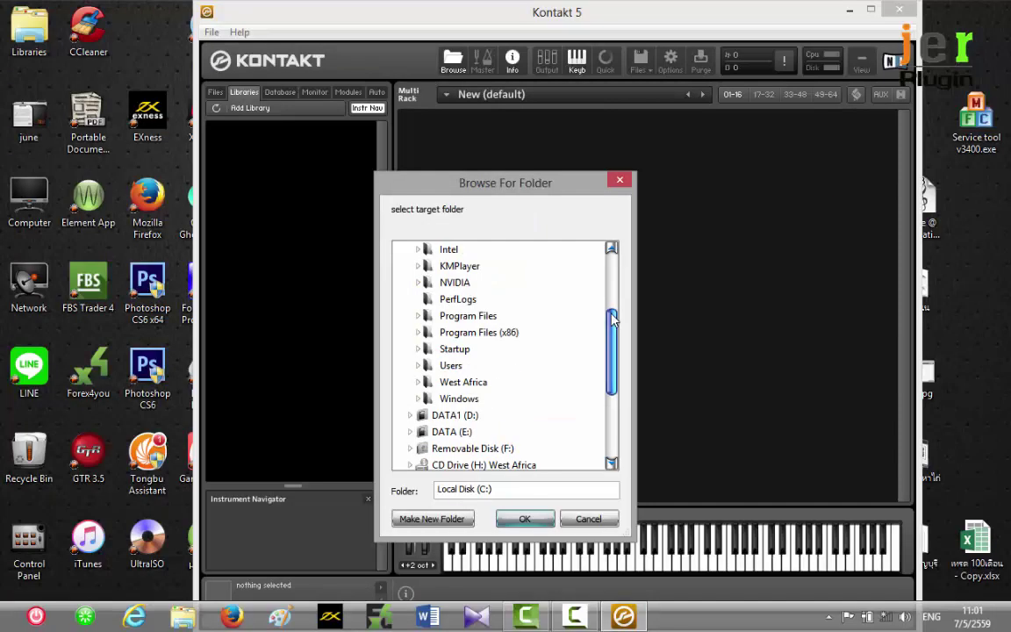
double_click(466, 383)
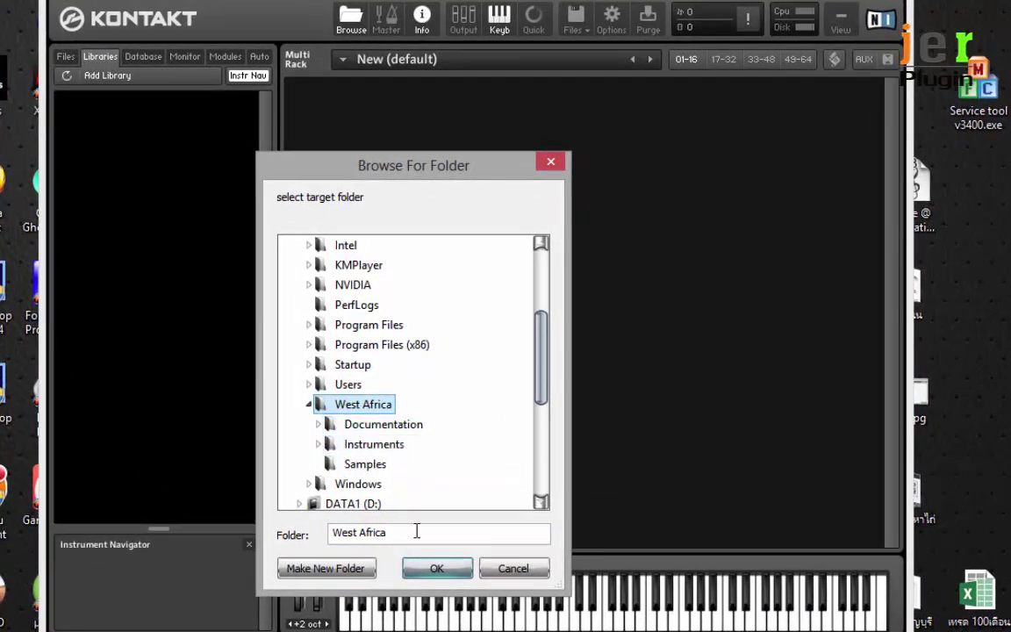
click(435, 569)
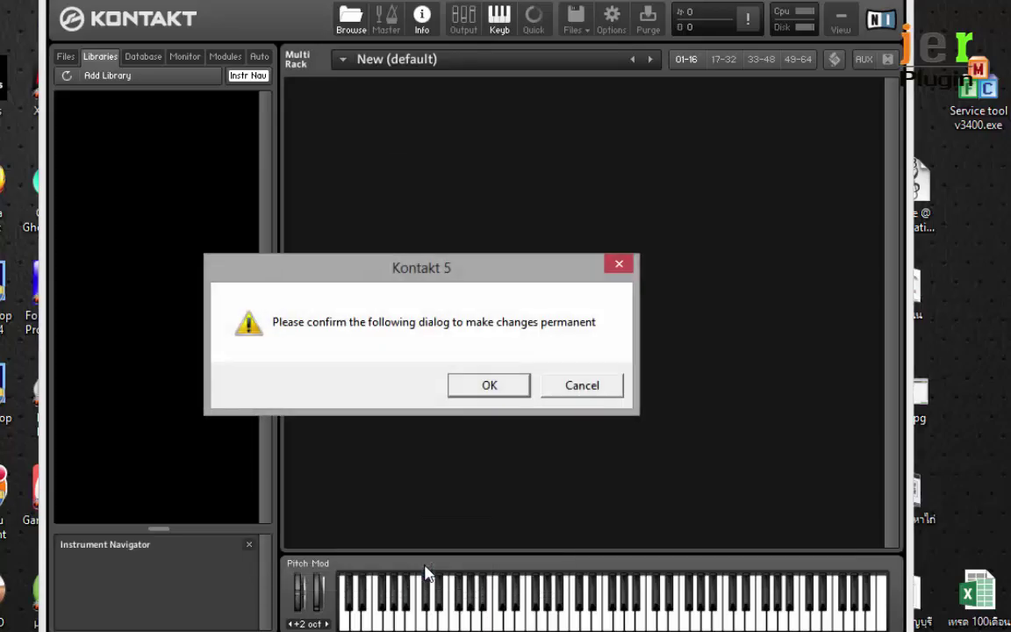
click(489, 387)
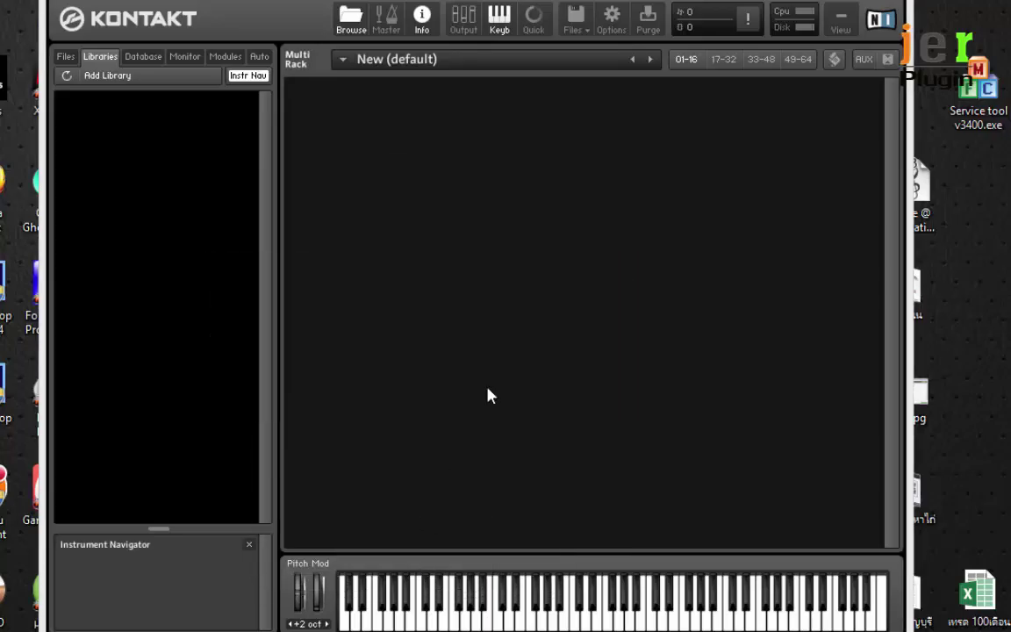
click(547, 386)
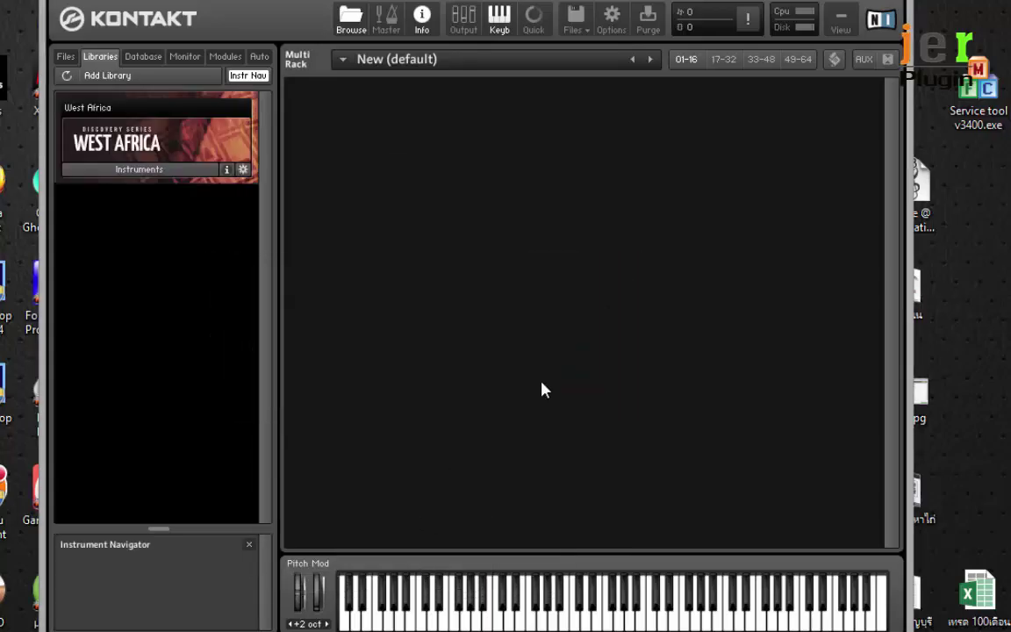
Load Diabara.nki from West Africa's 1 - Percussion Ensemble (12) folder, audition it on the virtual keyboard and collapse the library's instrument list
click(211, 170)
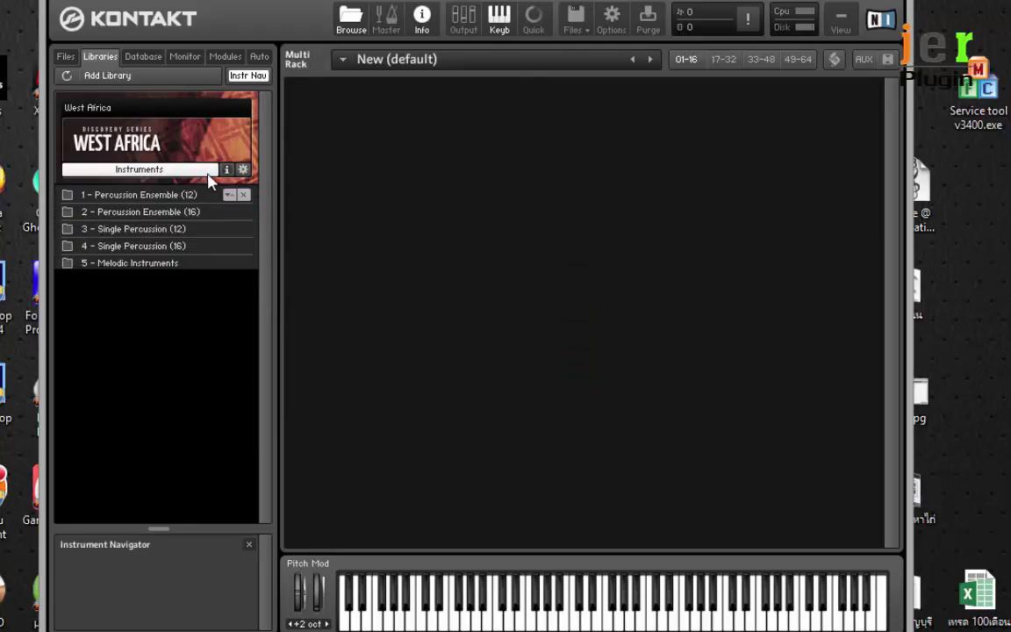
click(169, 196)
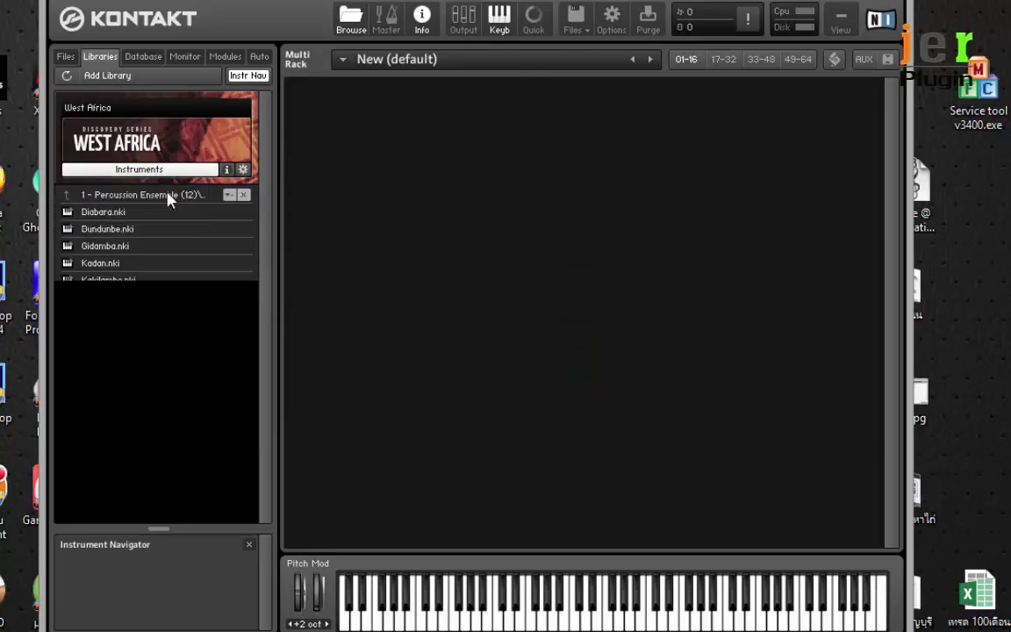
click(111, 217)
drag(393, 292, 481, 293)
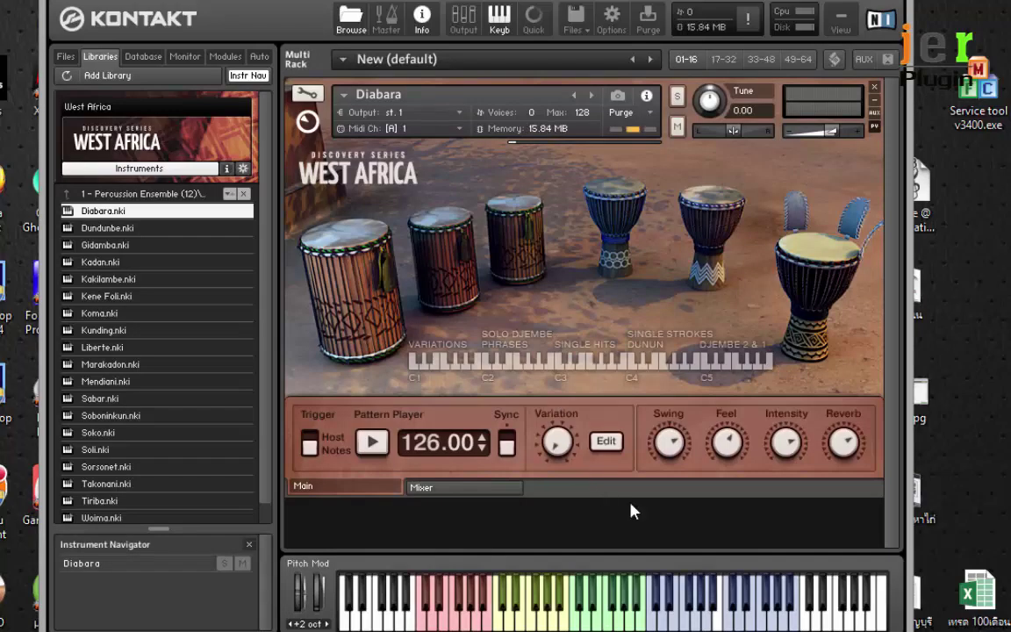
click(679, 612)
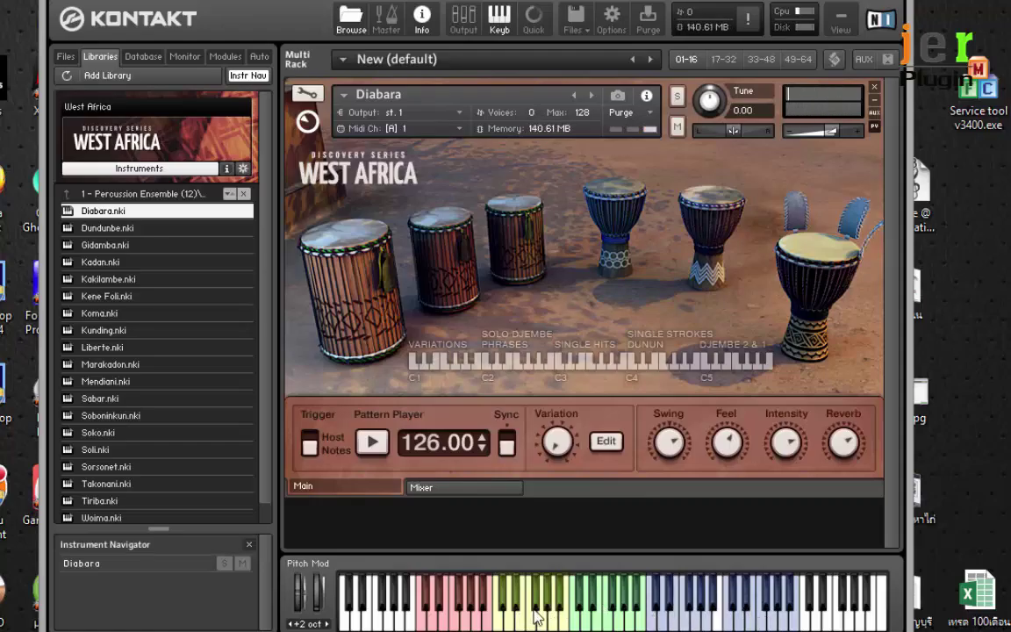
click(158, 170)
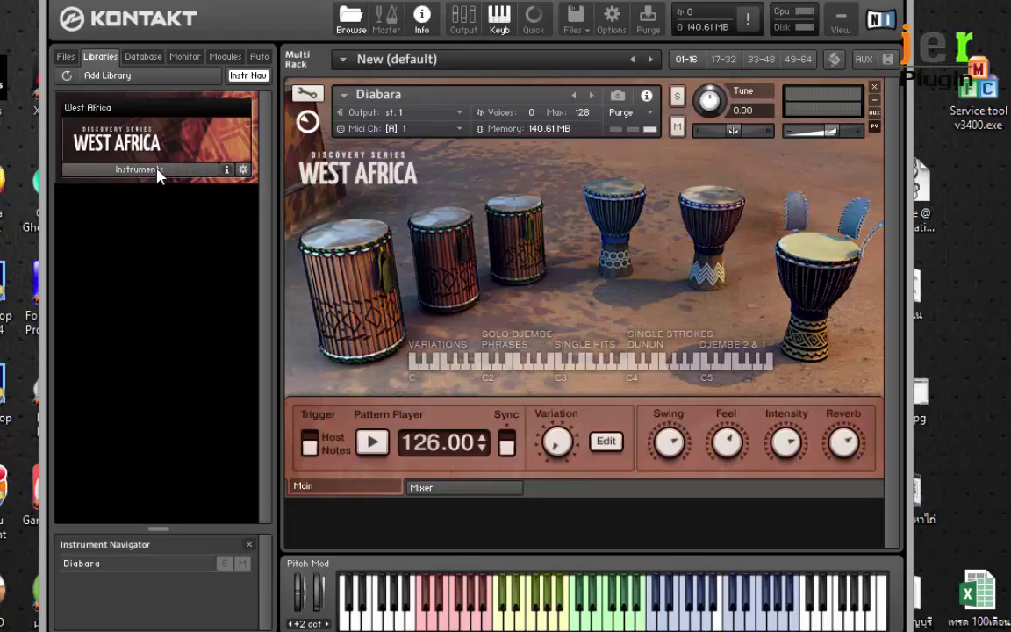
Add the Native Instruments Discovery Series Cuba KONTAKT folder, inside VSTI Libary on DATA (E:), as another library
click(102, 74)
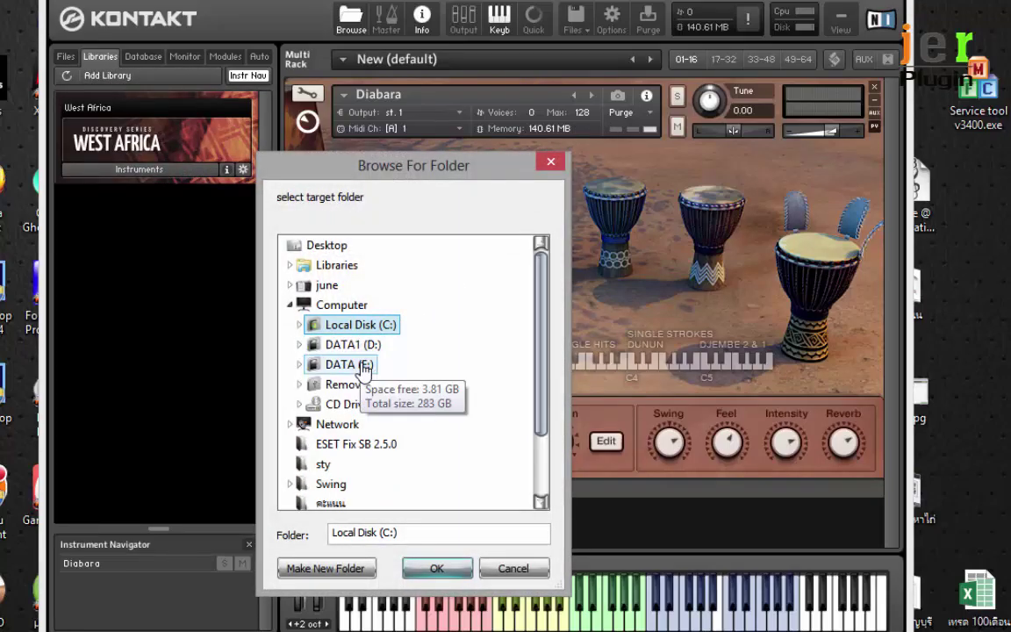
double_click(366, 371)
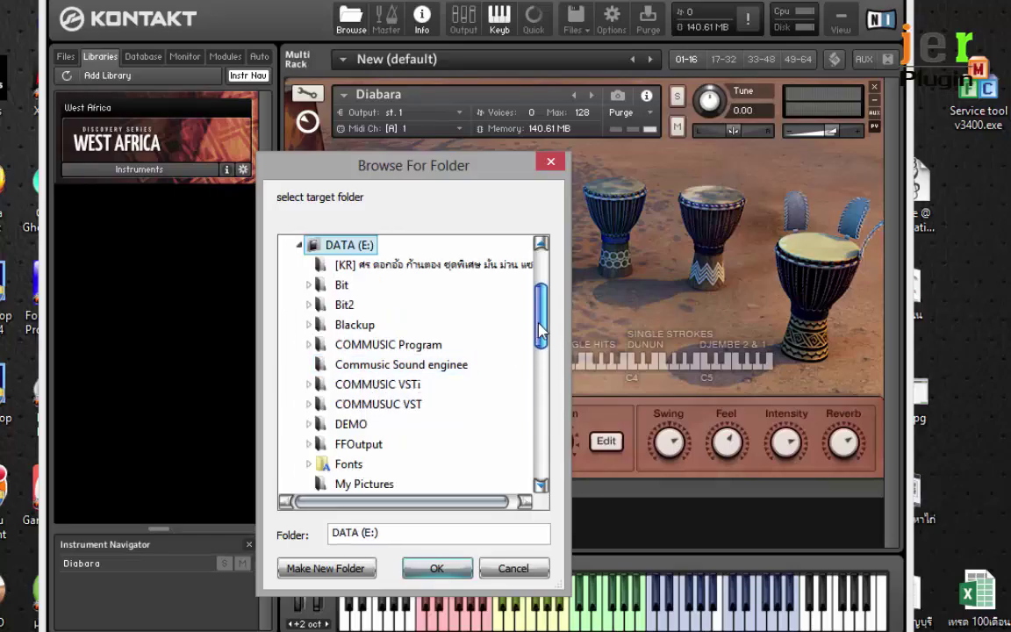
scroll(541, 332, down, 1)
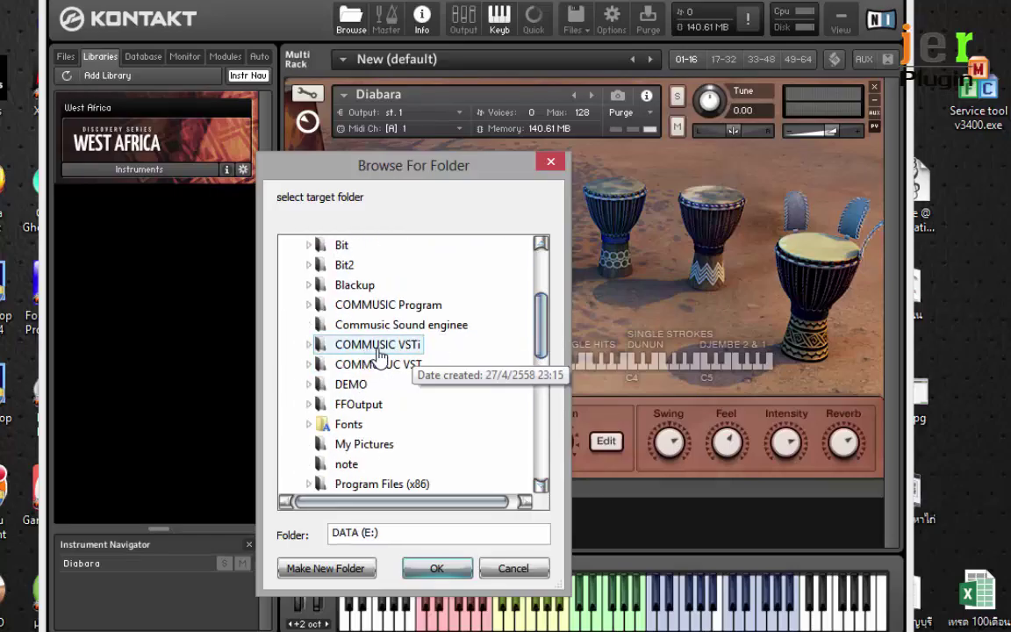
drag(547, 318, 542, 380)
double_click(378, 424)
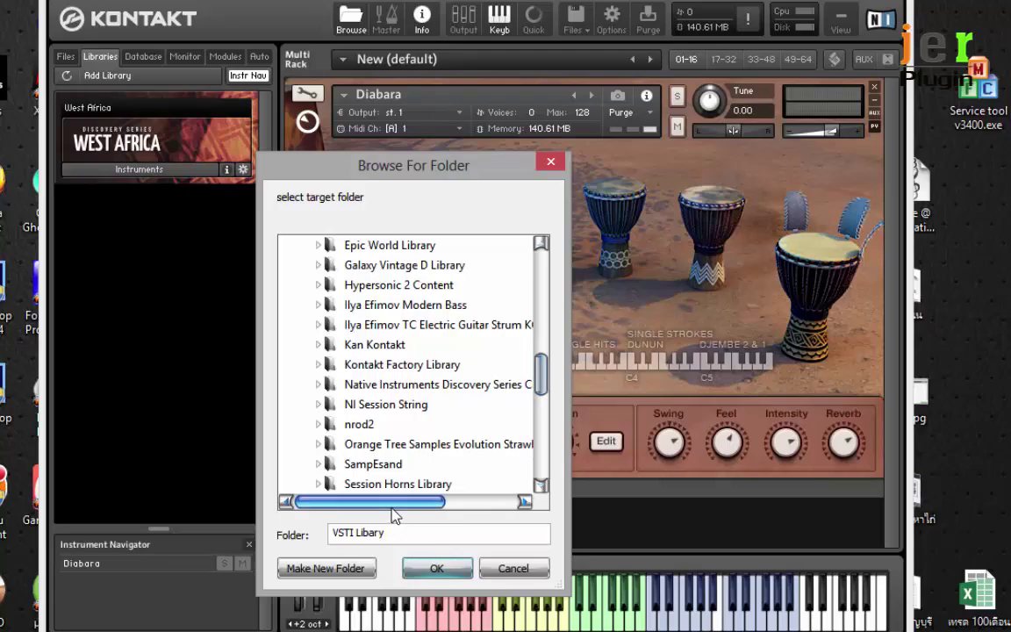
drag(392, 507, 447, 508)
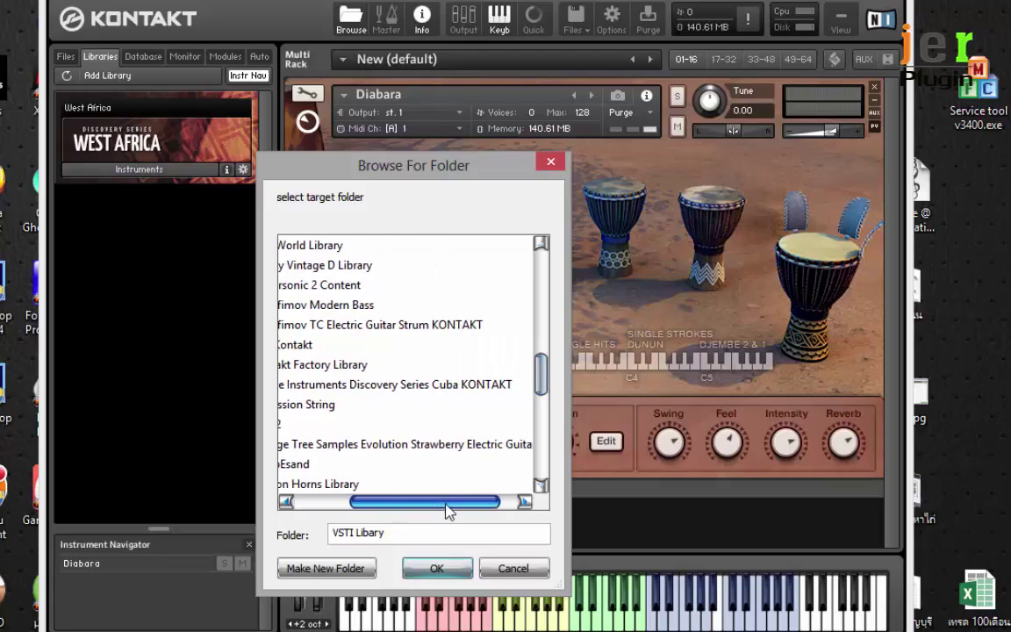
click(439, 387)
drag(434, 502, 408, 517)
click(437, 568)
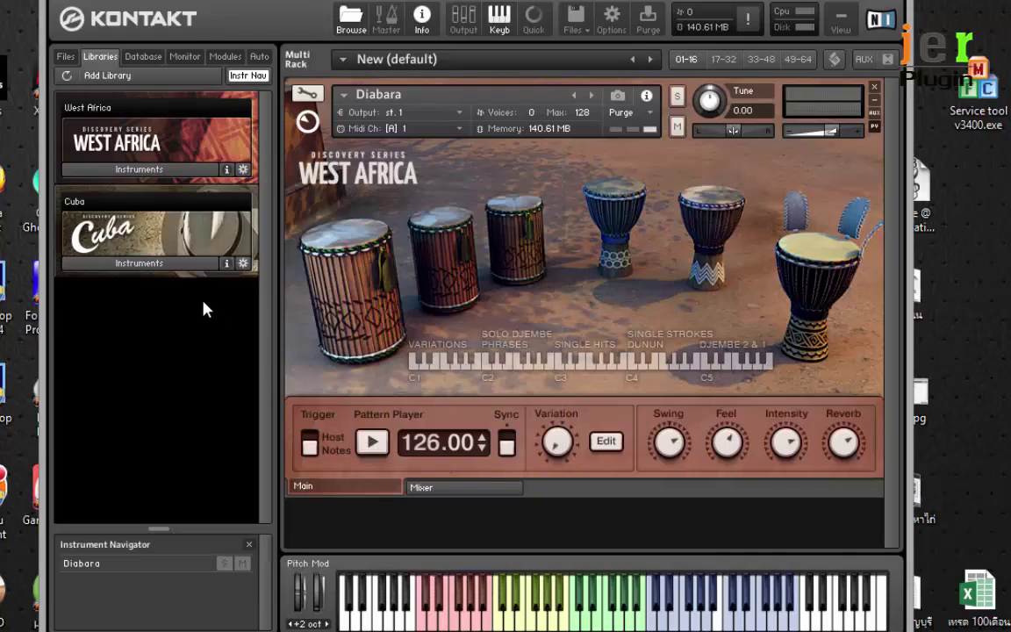
Load Cajon.nki from the Cuba library's 2 - Single Percussion folder and bring it into view in the rack
click(170, 264)
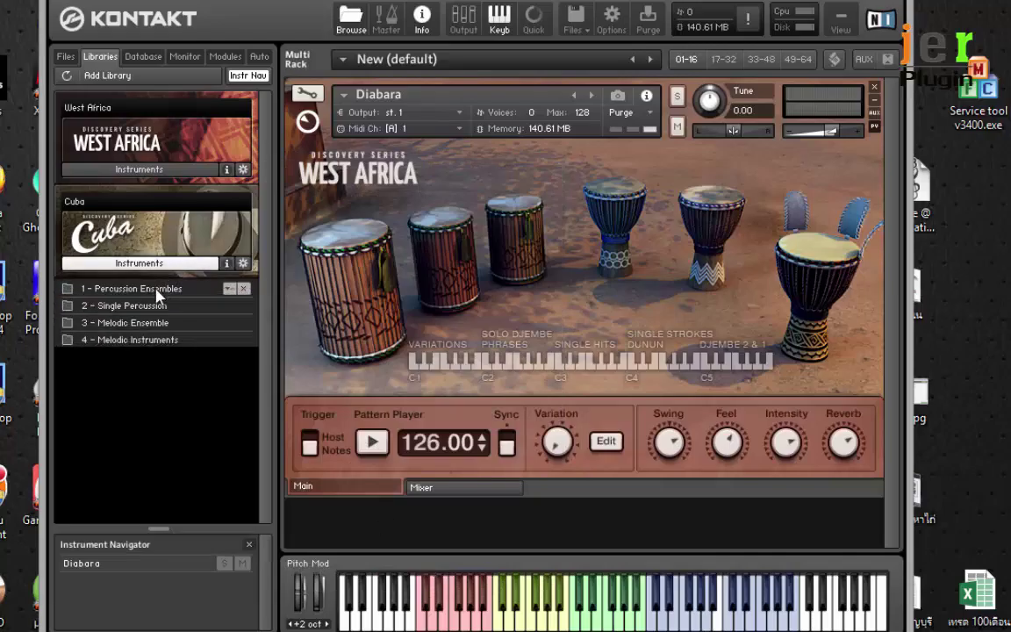
click(149, 307)
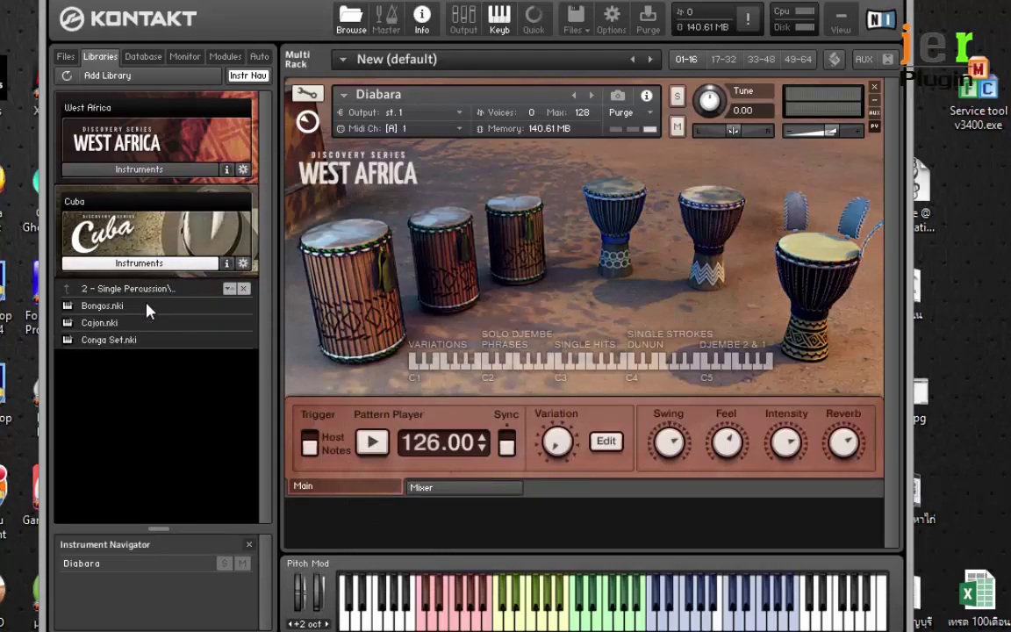
double_click(104, 323)
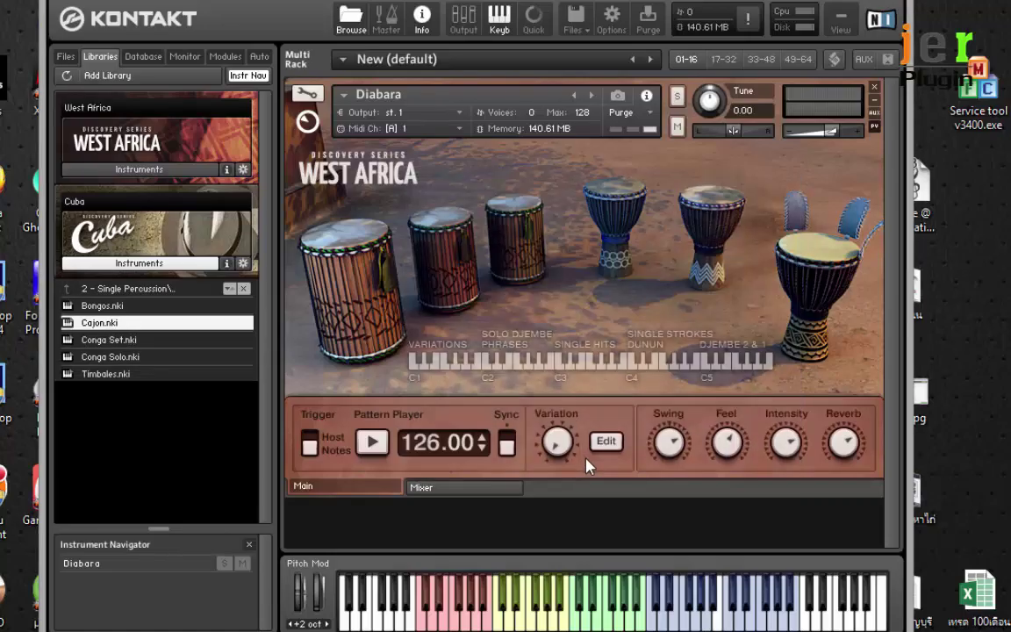
scroll(896, 285, down, 10)
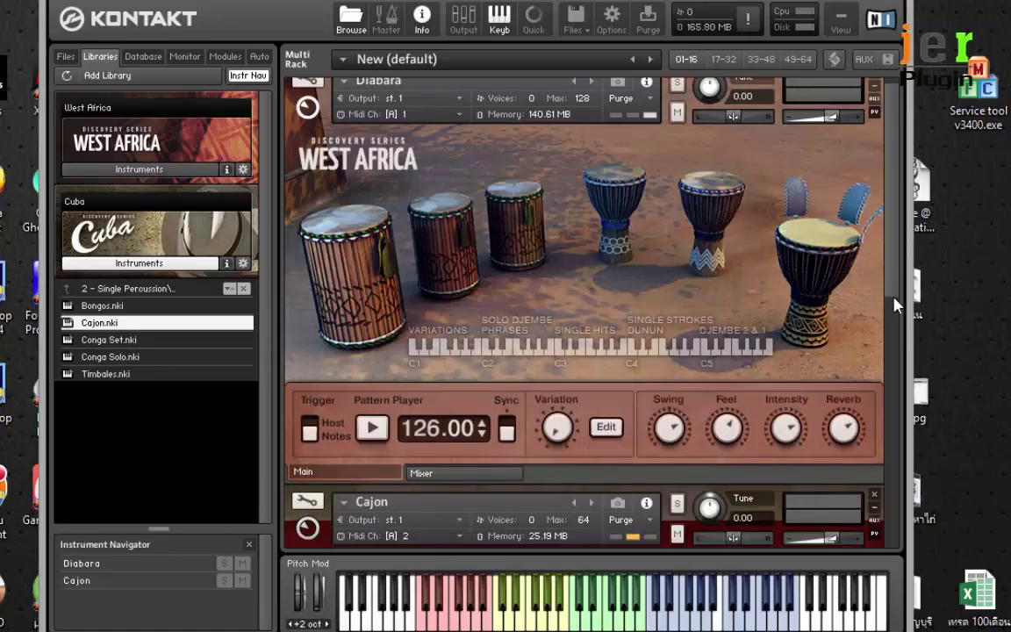